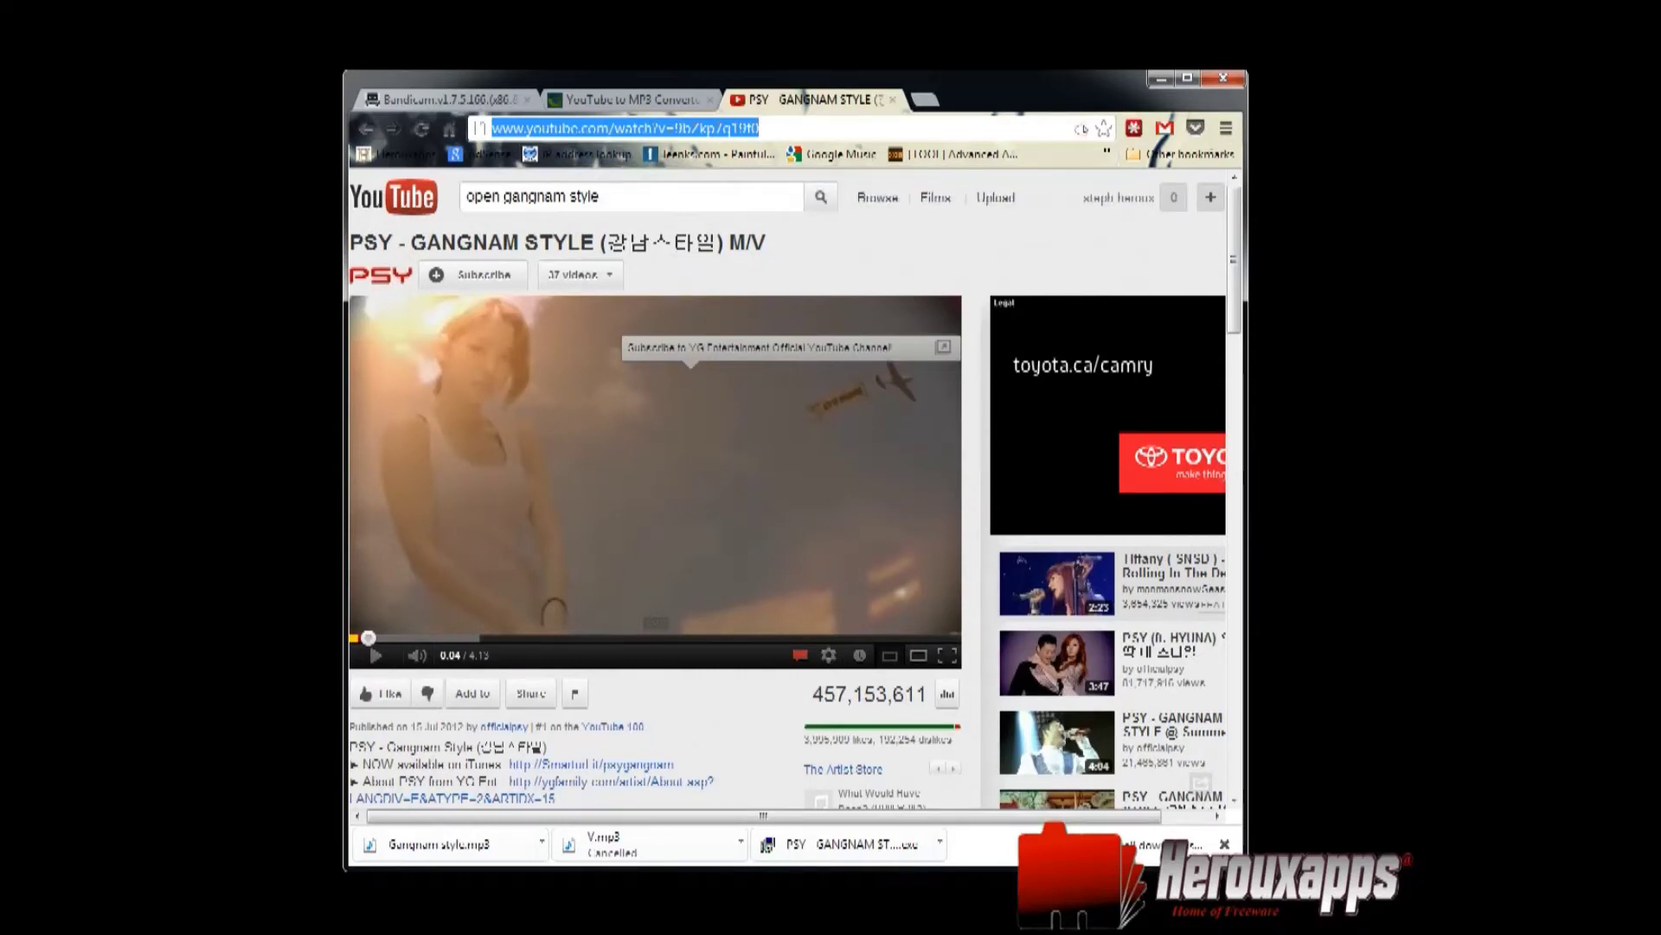
Copy the YouTube video's web address and switch to the YoutubeMP3.tv converter tab
right_click(614, 128)
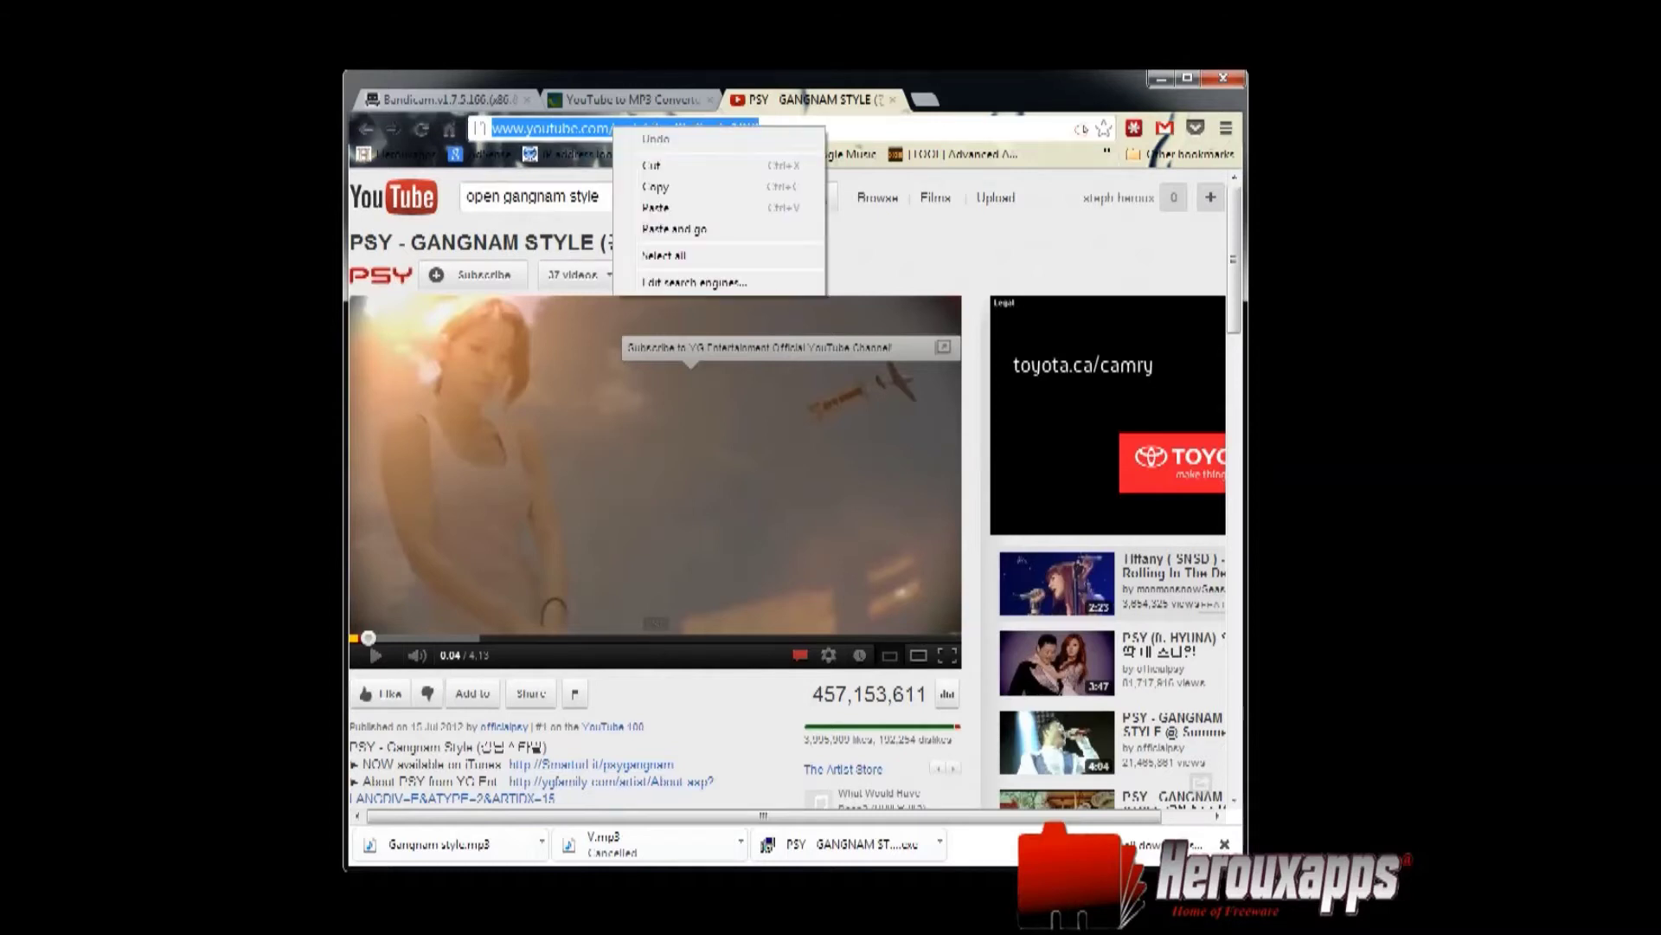
left_click(657, 192)
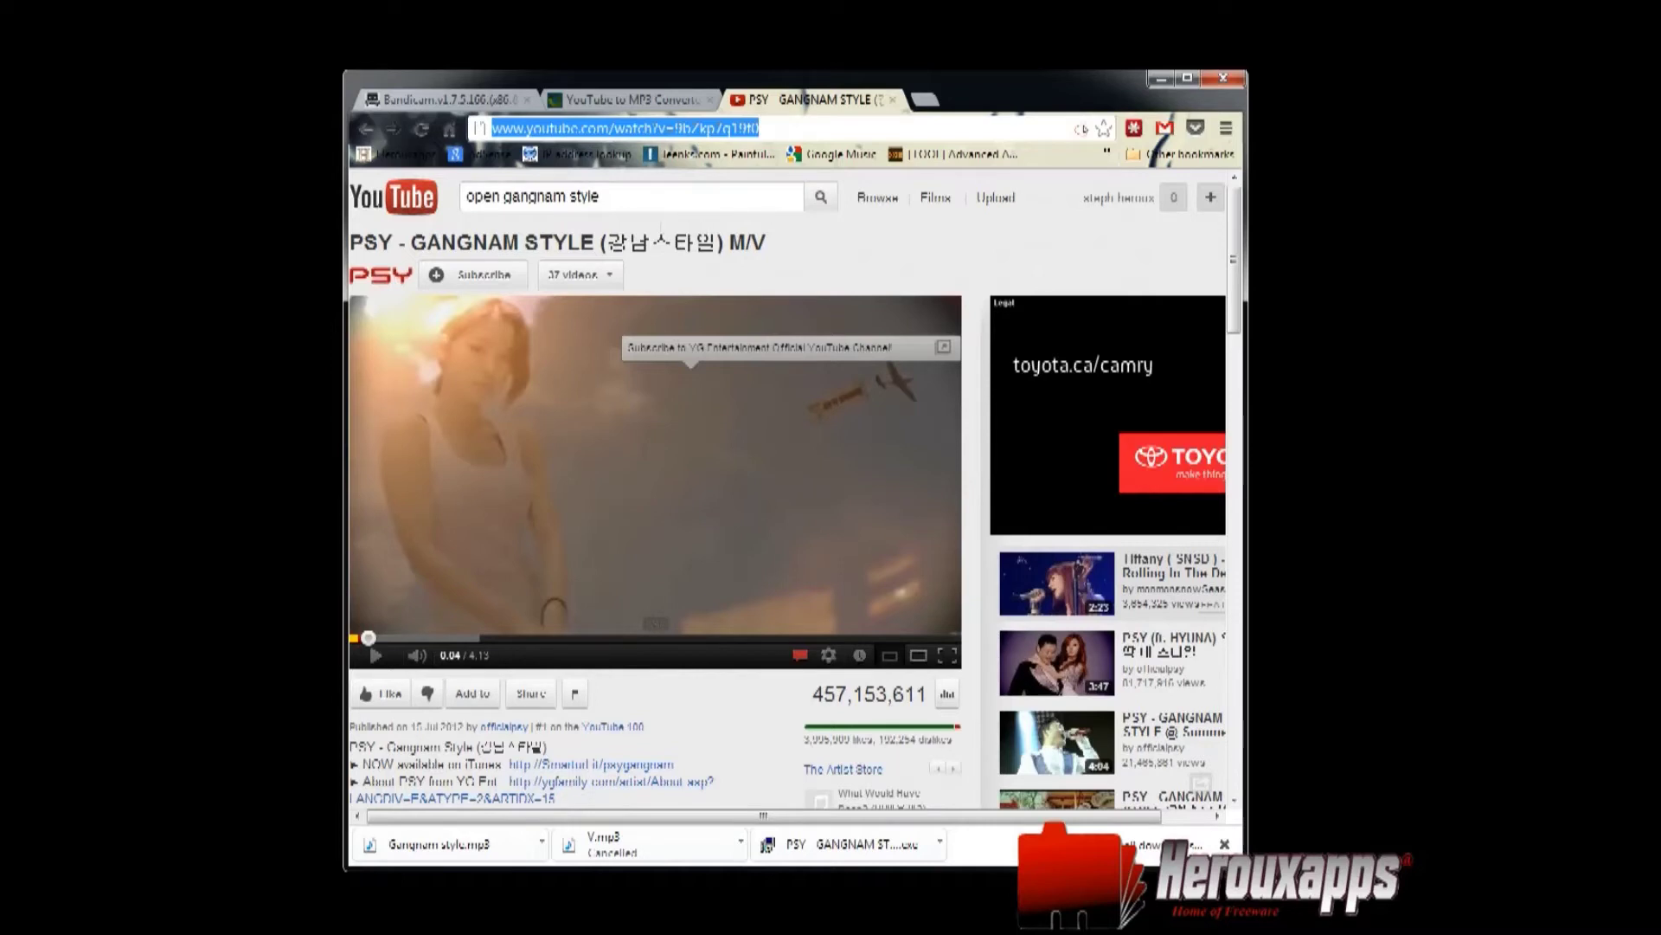
left_click(627, 98)
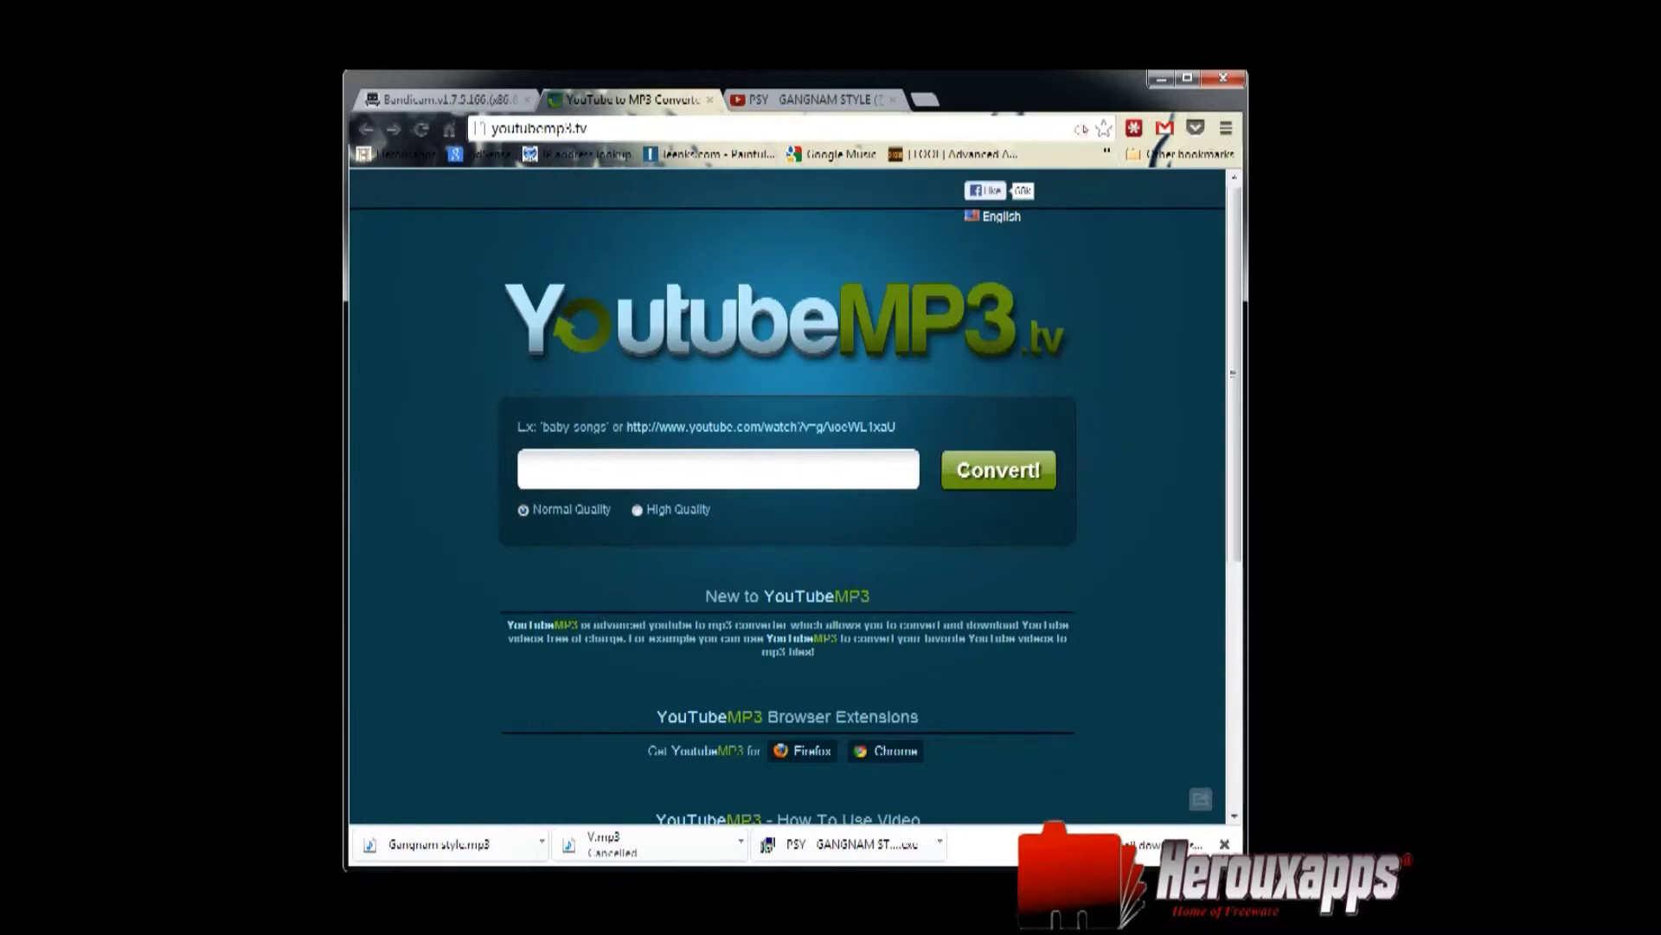
Paste the Gangnam Style link into YoutubeMP3.tv, convert it, and untick the download manager option
left_click(615, 472)
right_click(615, 472)
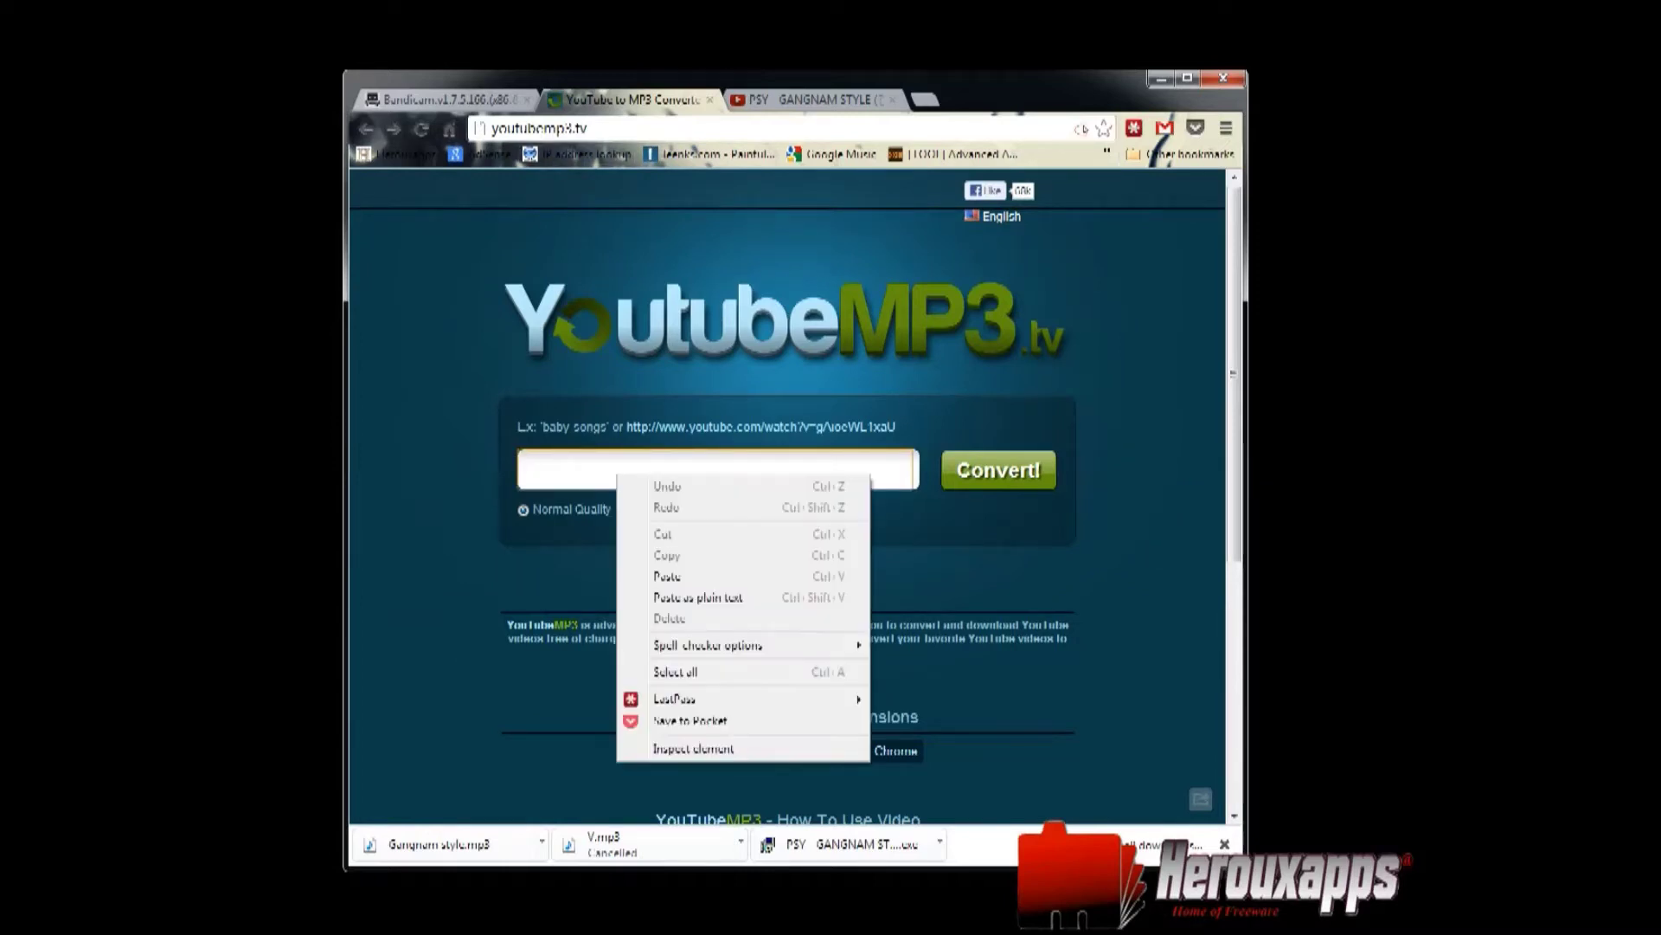
left_click(662, 566)
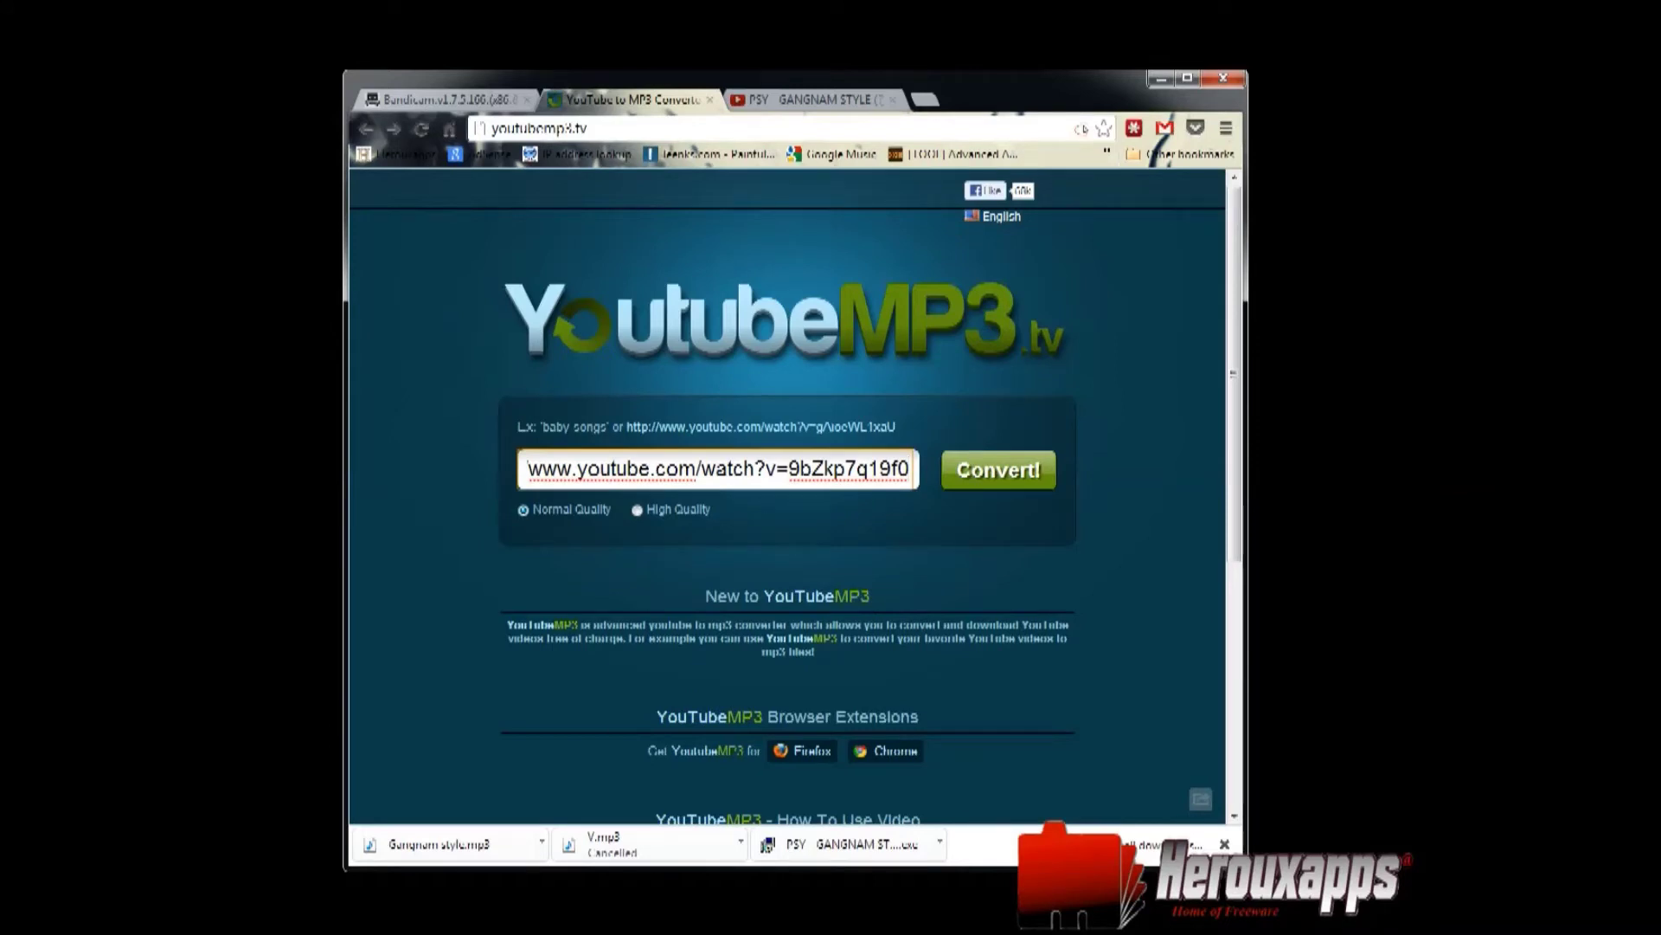
key("Return")
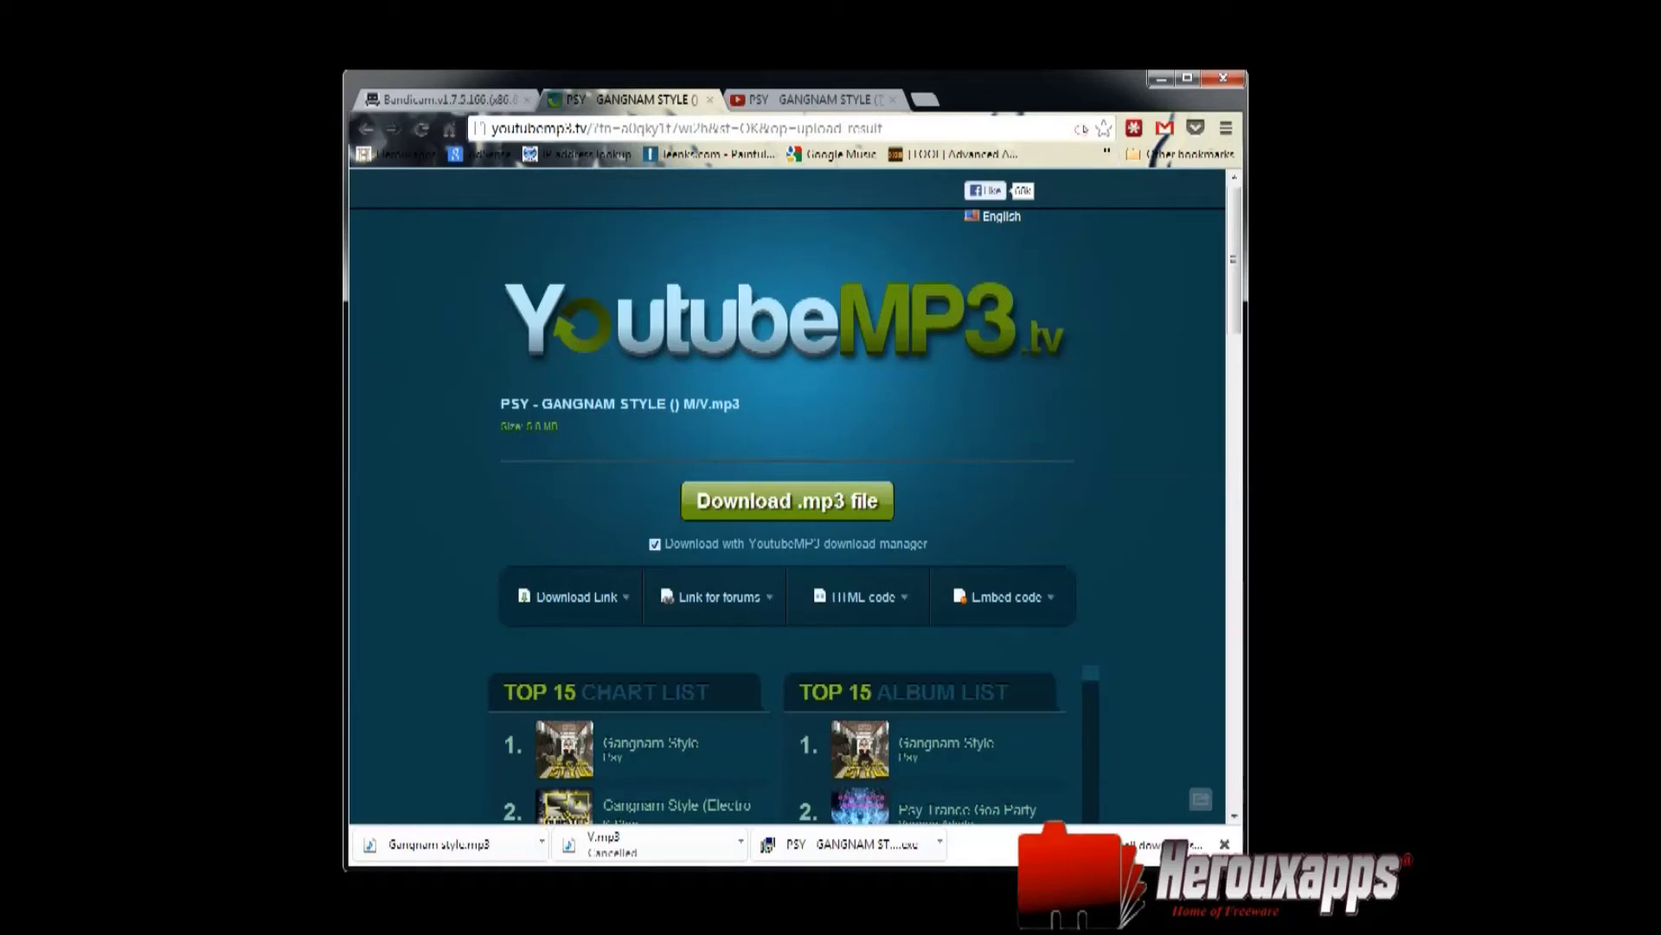
left_click(655, 544)
left_click(1160, 79)
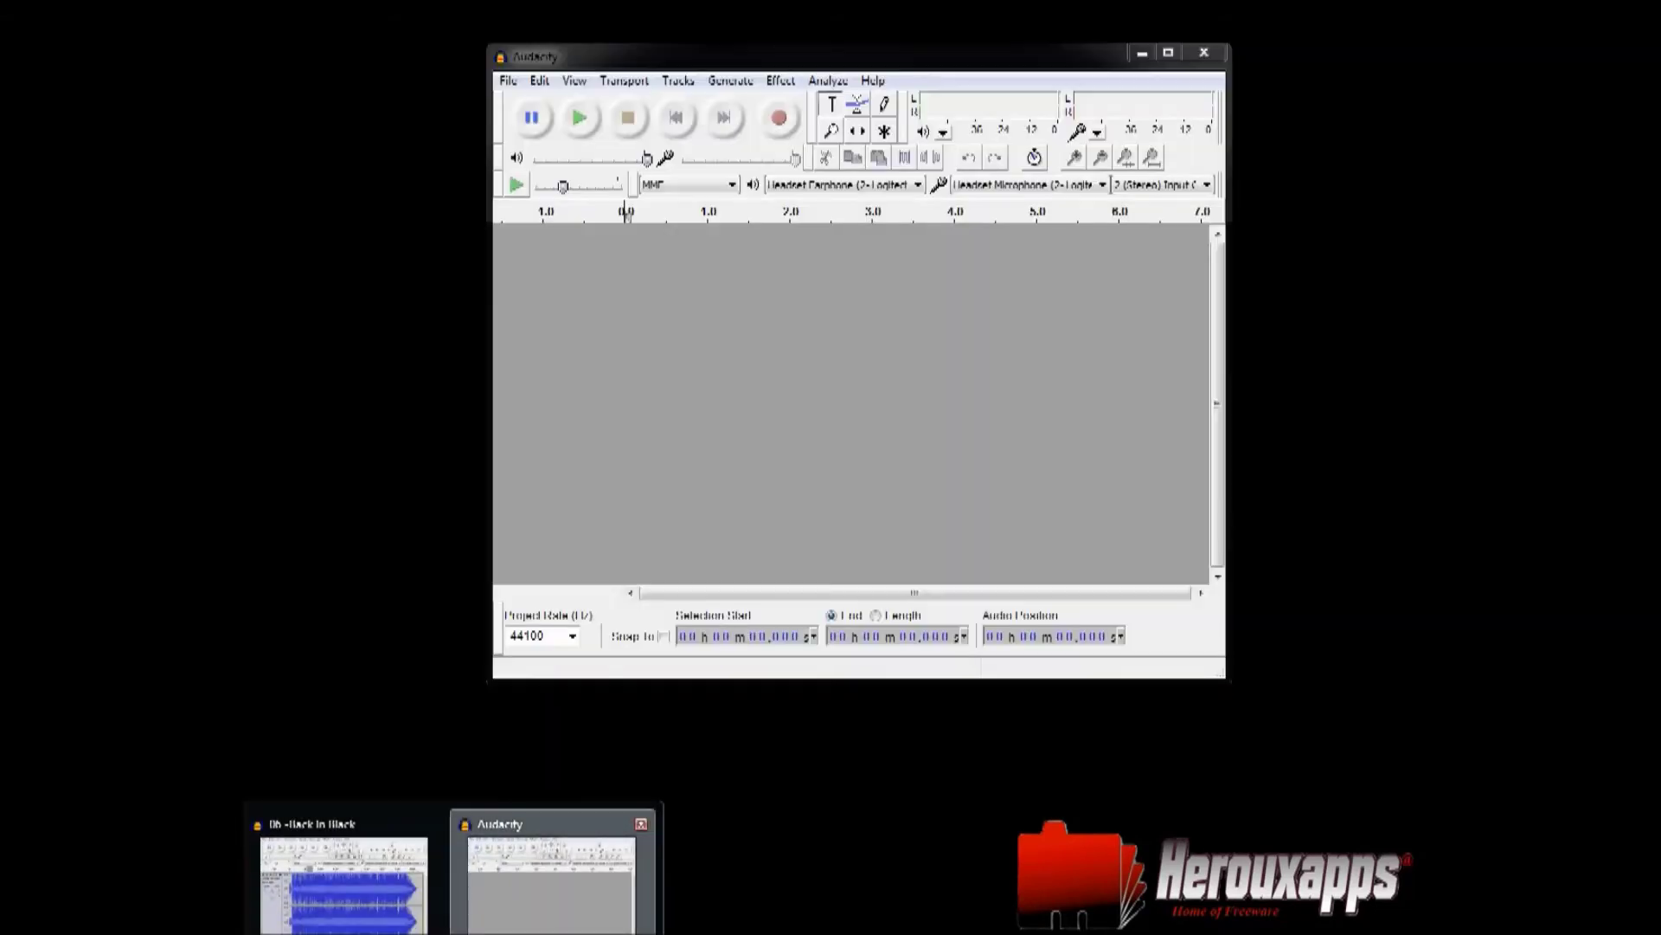
Open the Gangnam style MP3 from the Desktop in Audacity as a stereo track
left_click(557, 879)
left_click(508, 81)
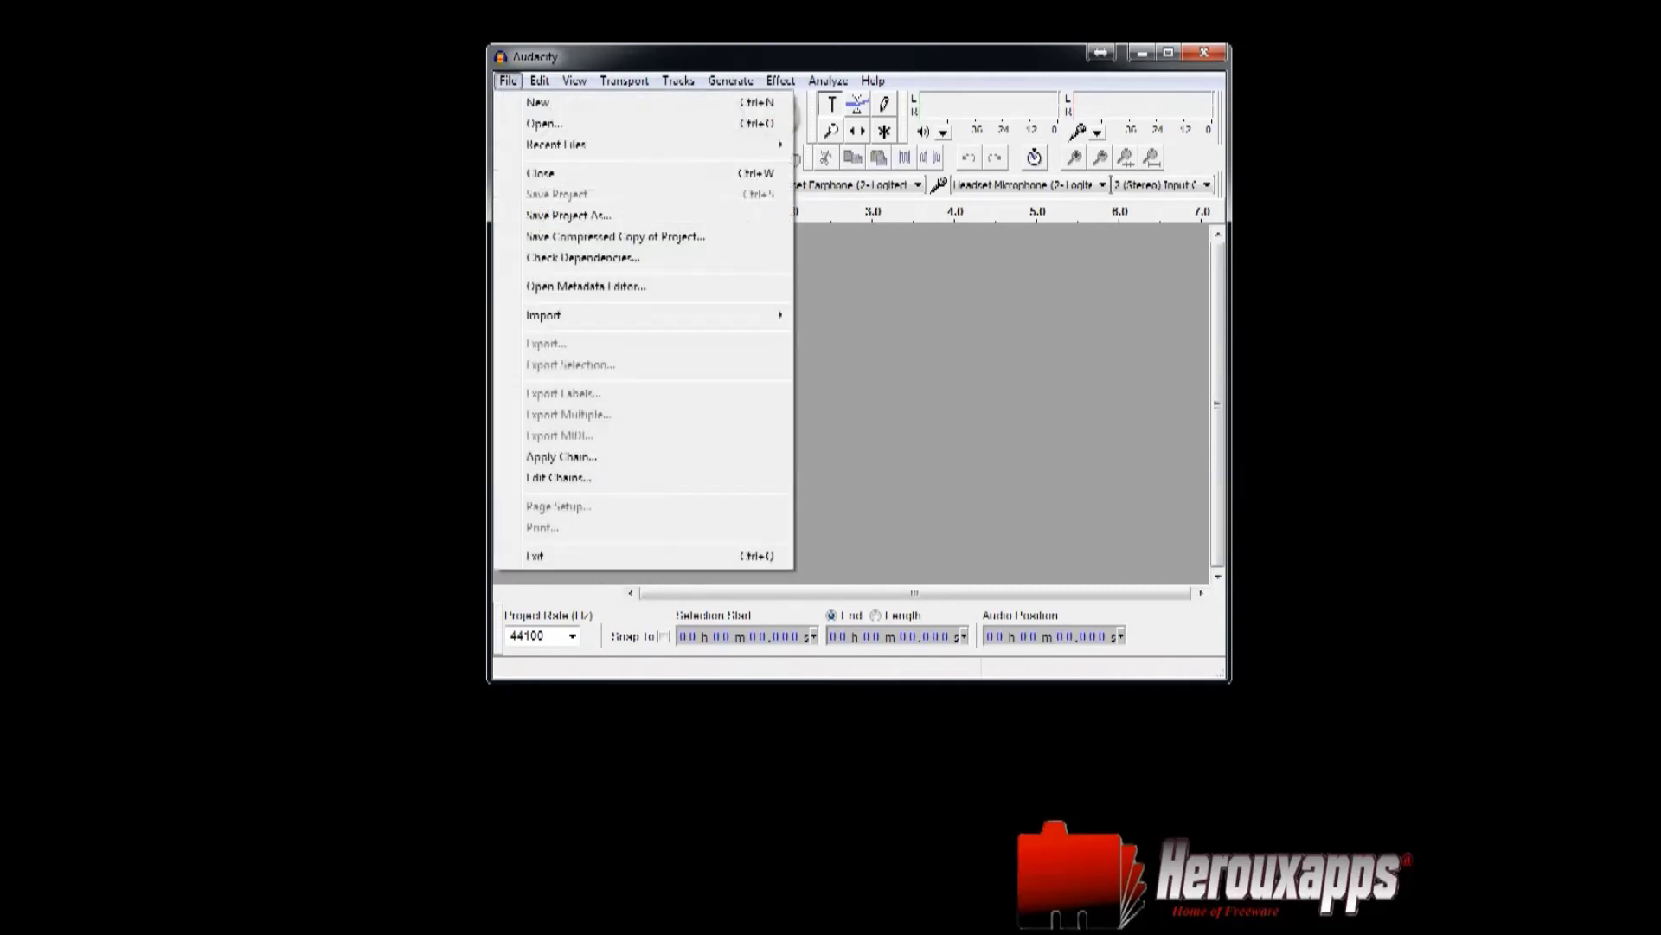
left_click(545, 124)
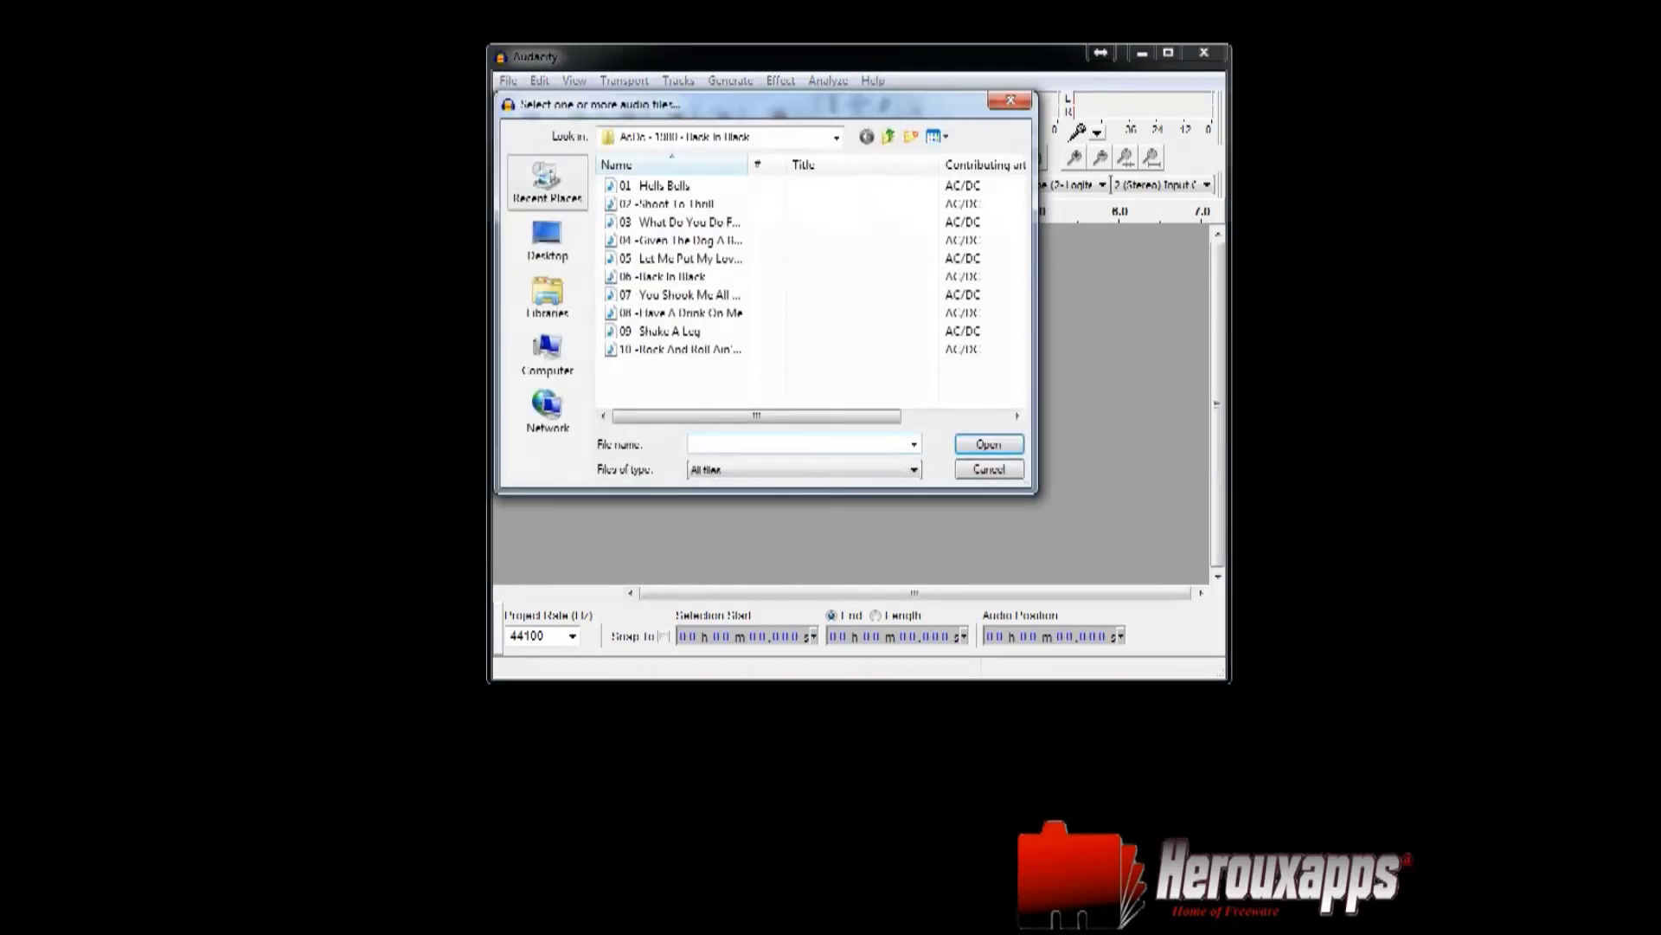
left_click(548, 238)
scroll(701, 342, "down", 5)
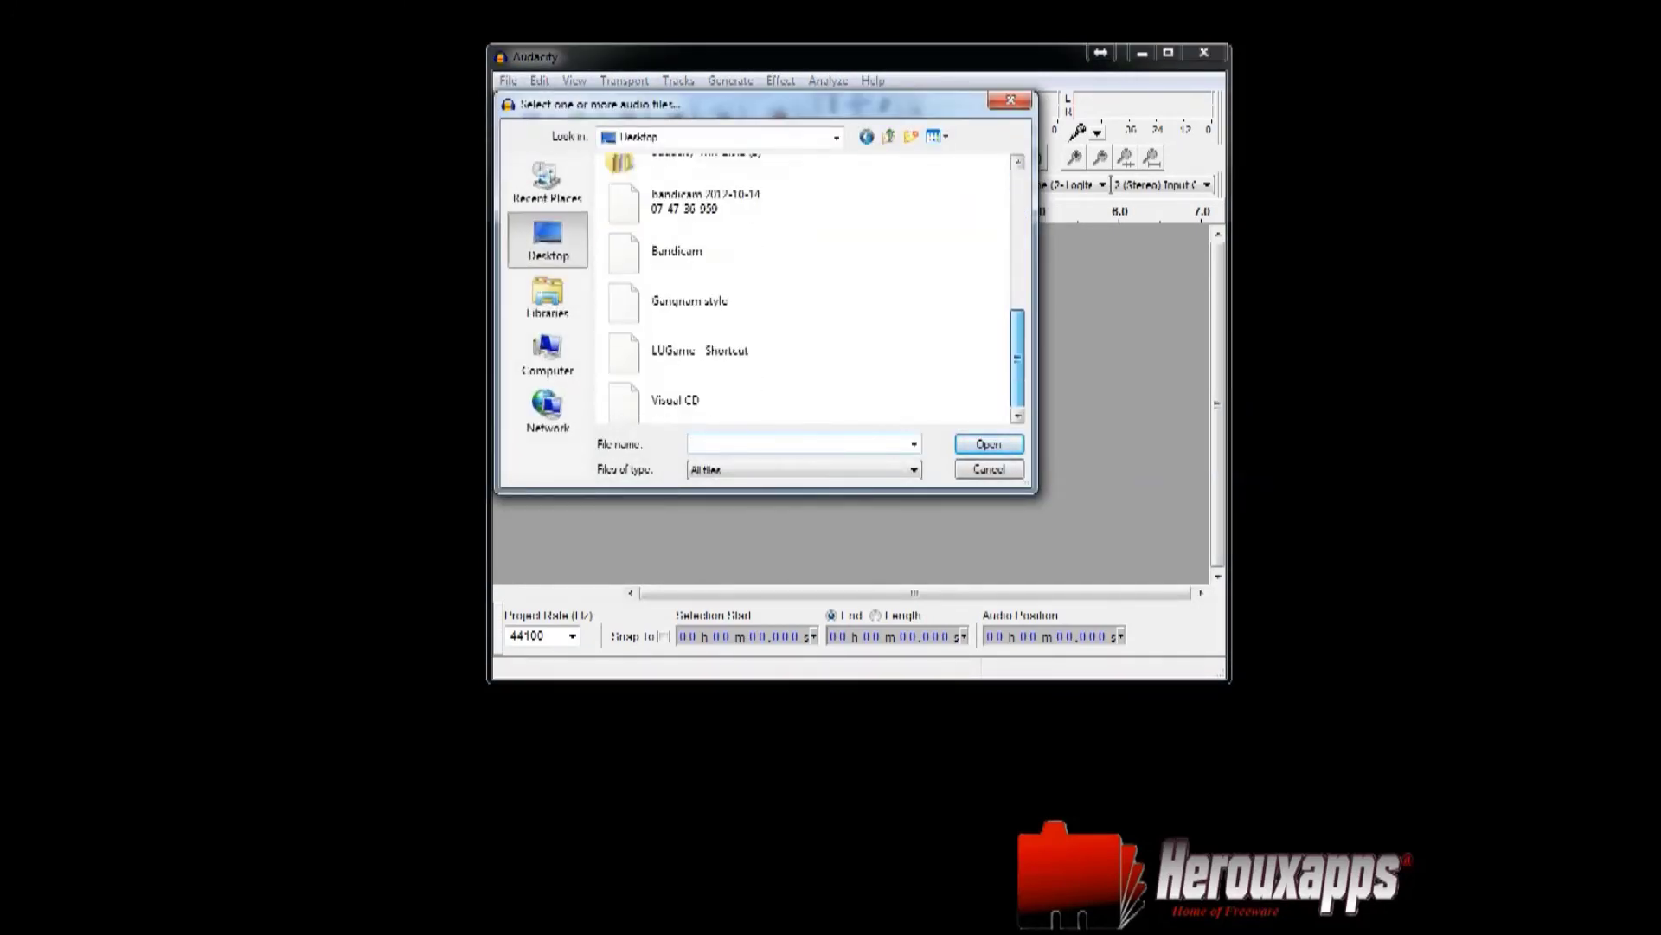
left_click(688, 300)
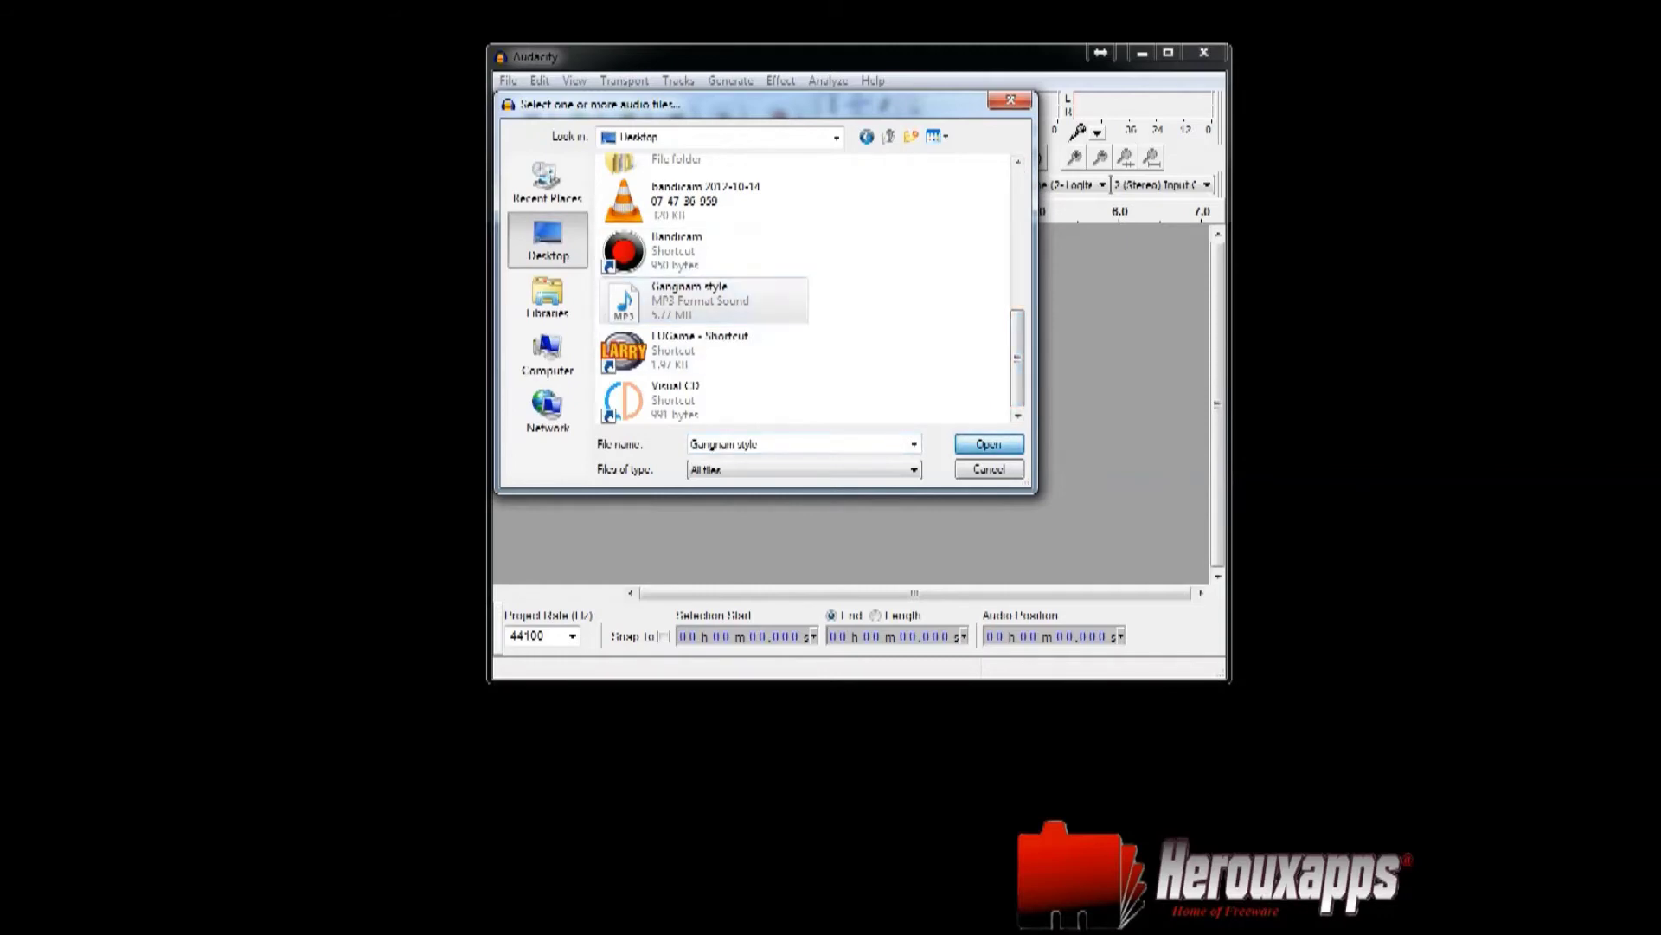
left_click(989, 444)
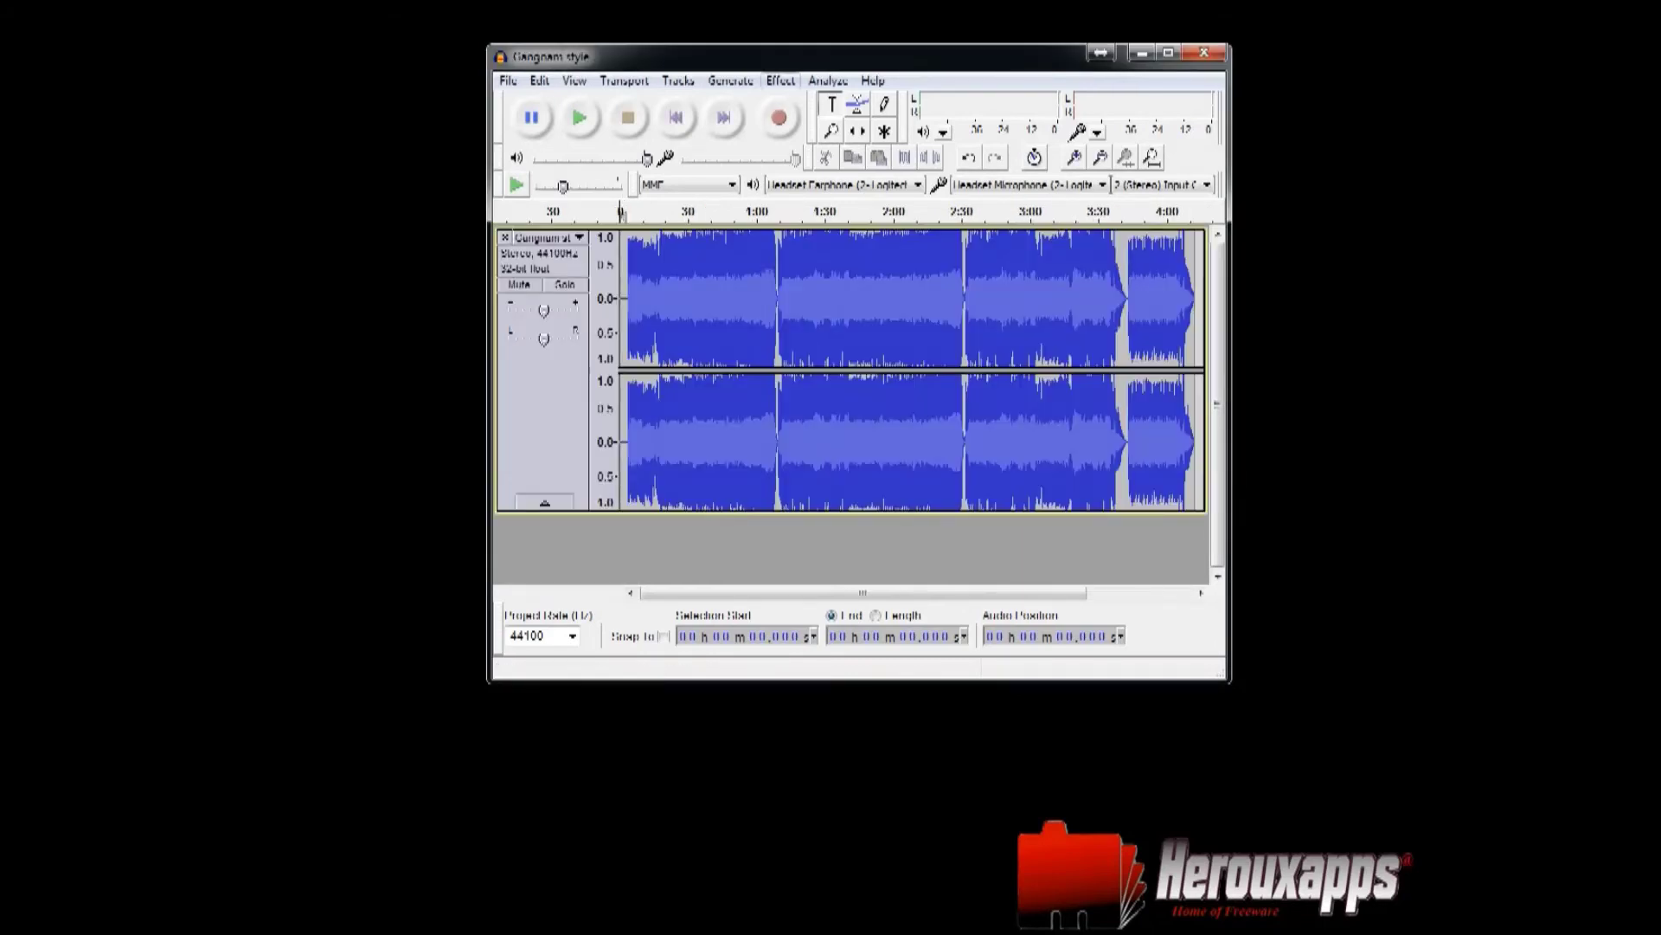
key("space")
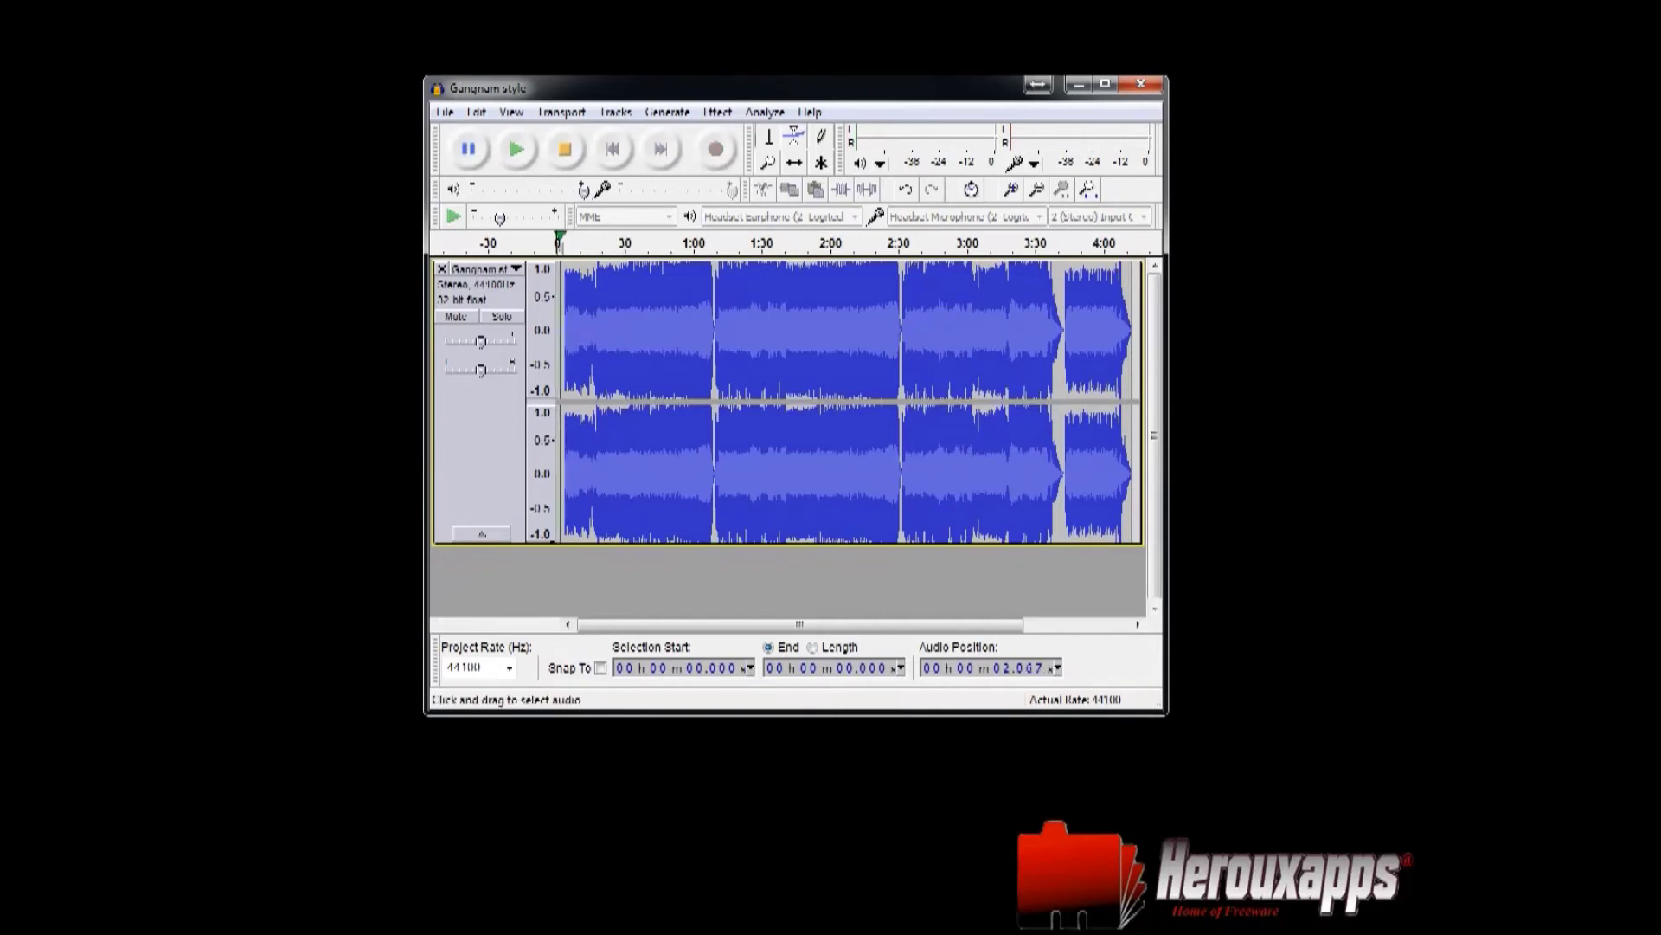
key("space")
key("space")
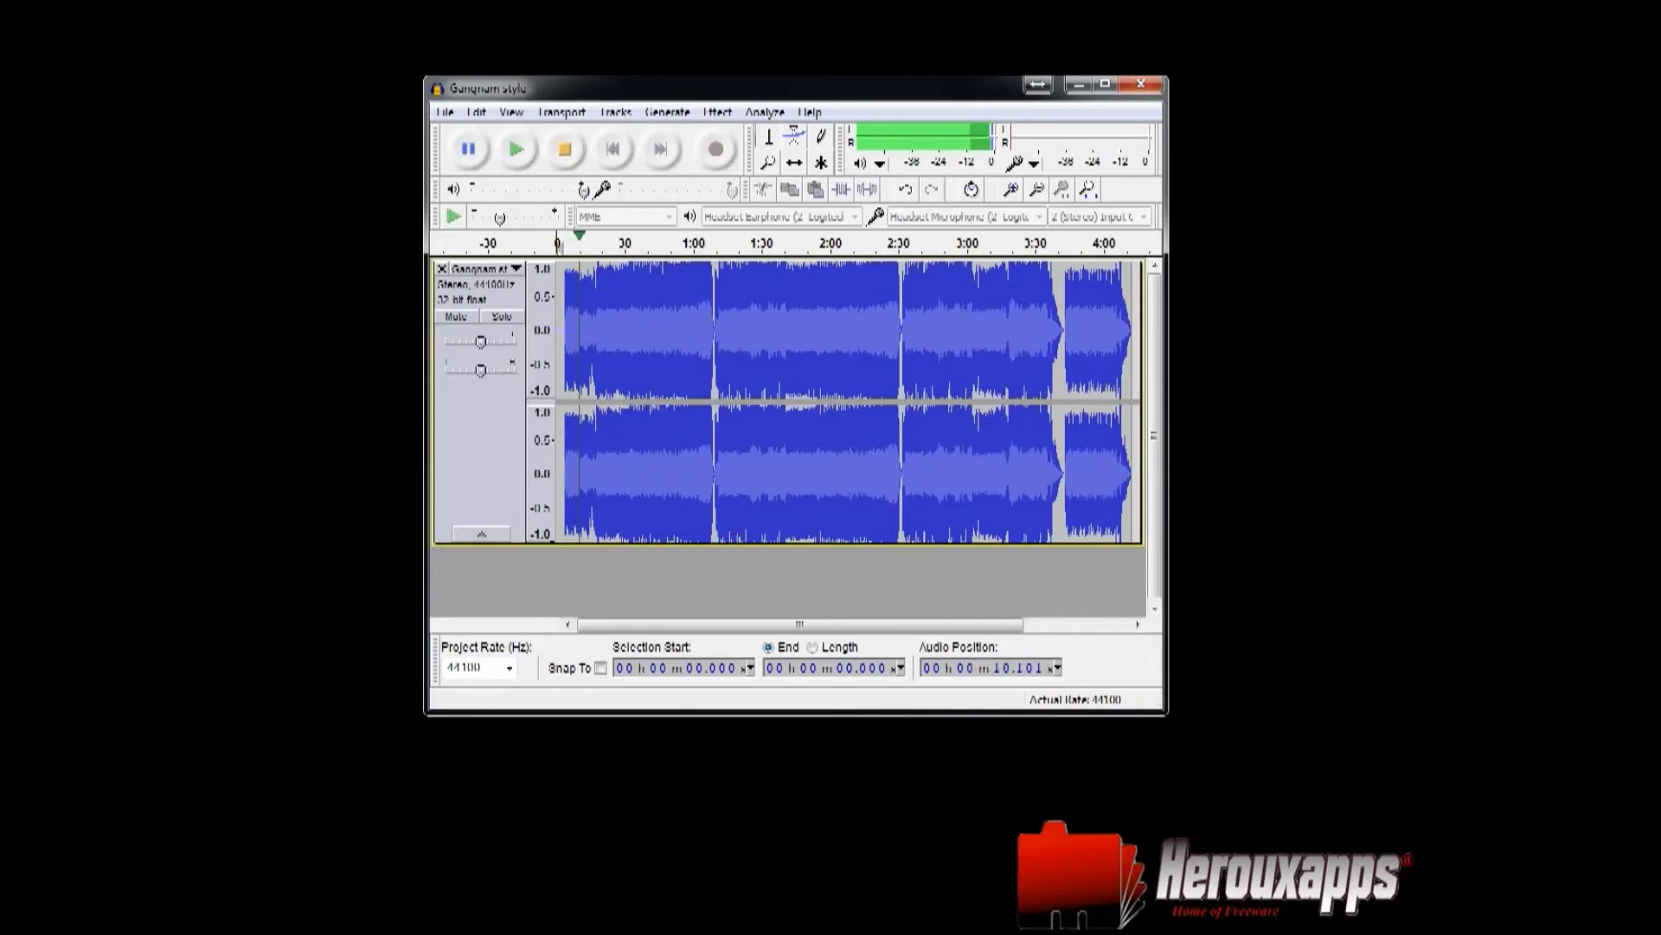
left_click(567, 156)
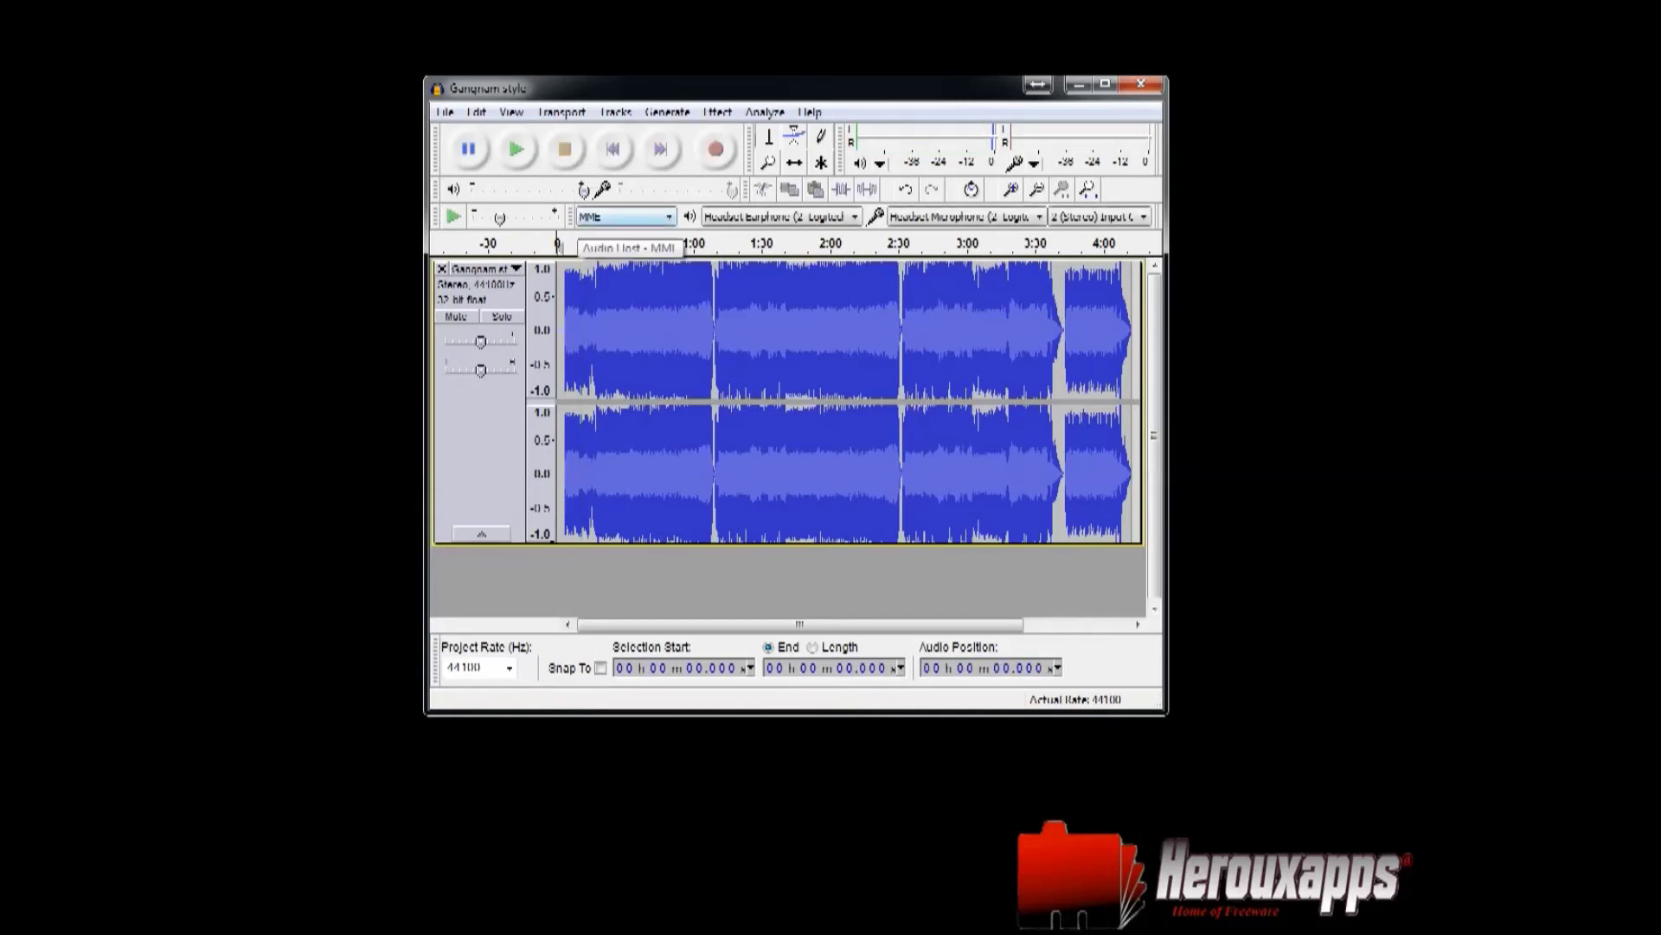
left_click(517, 149)
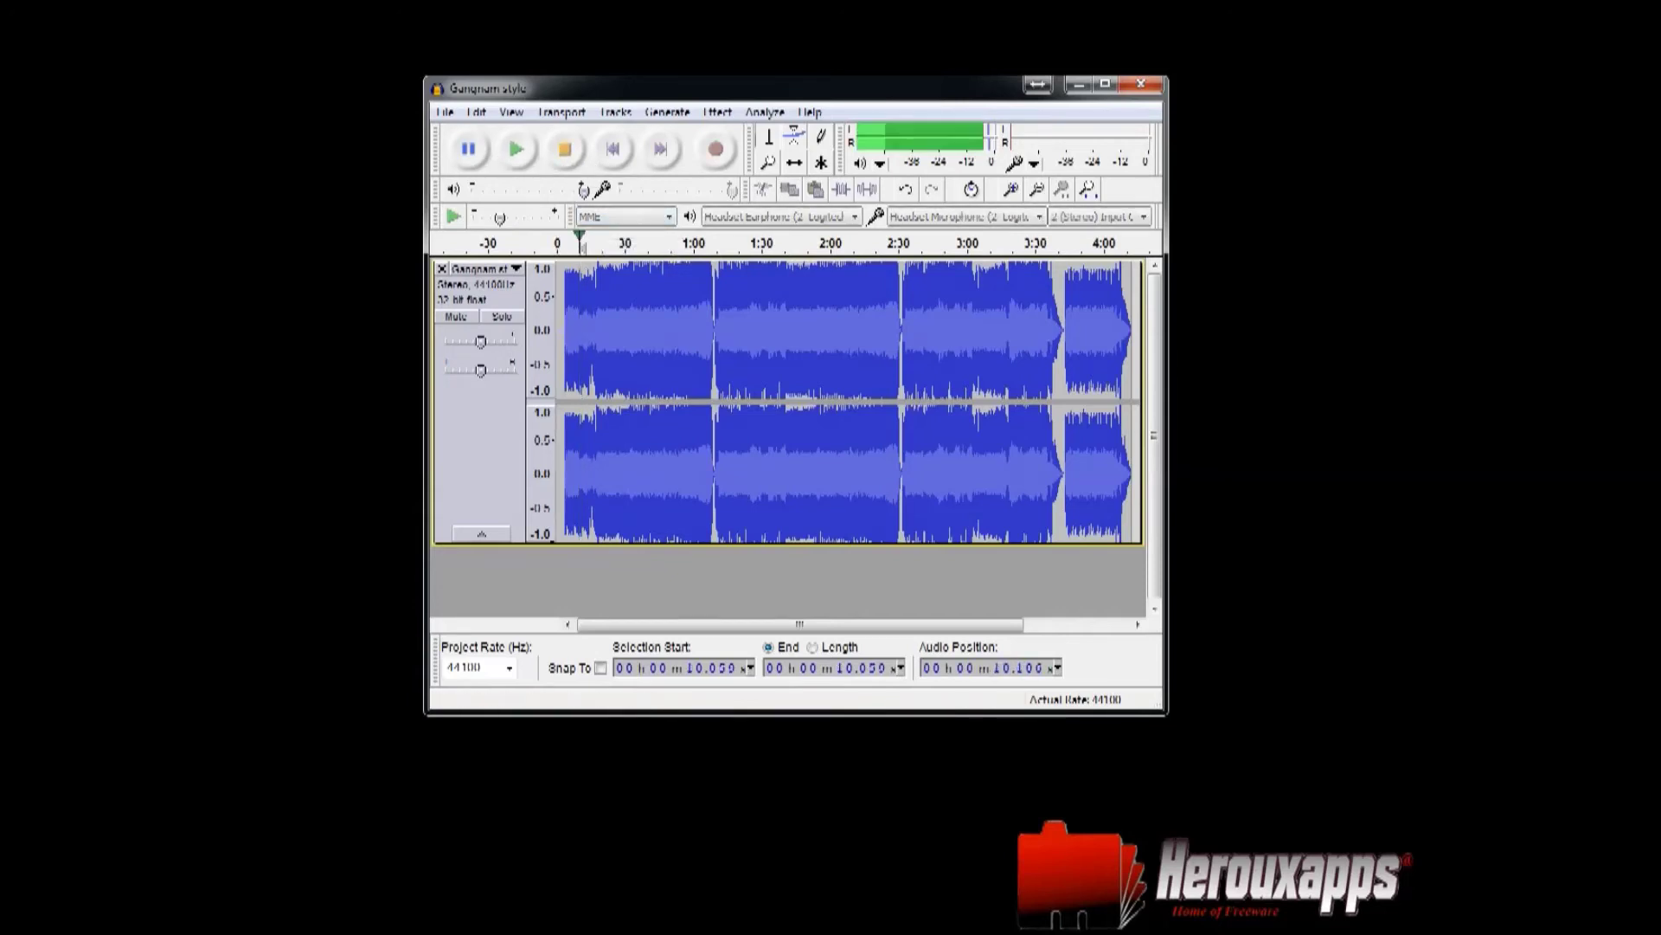
key("space")
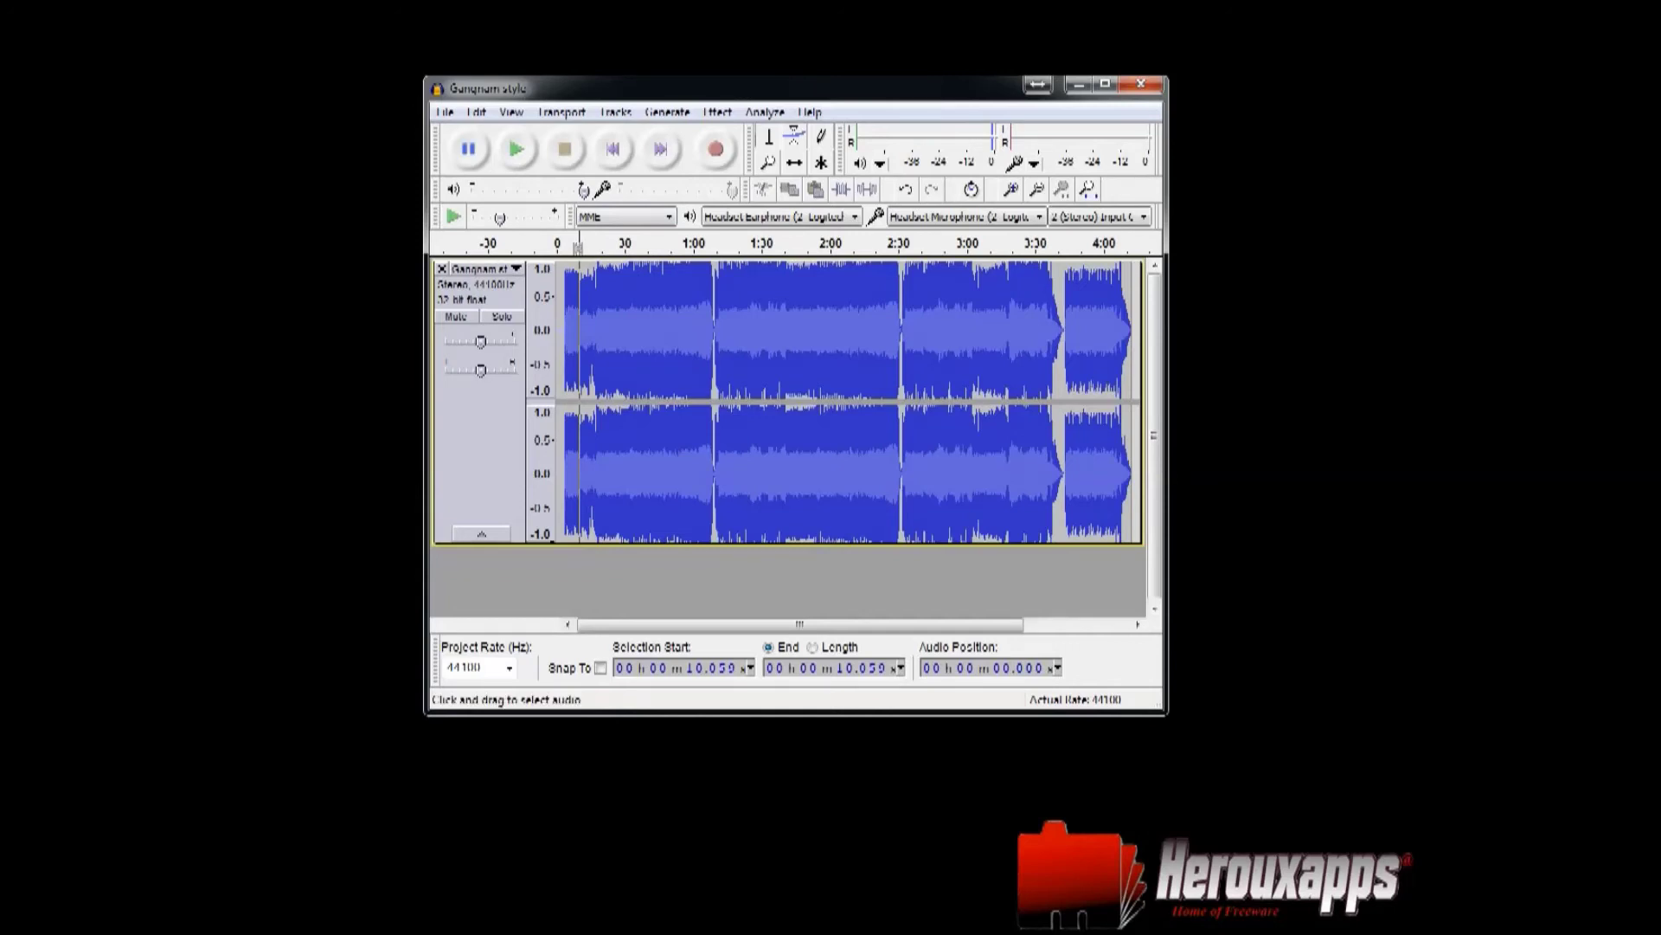
left_click(666, 346)
left_click(779, 346)
left_click(517, 149)
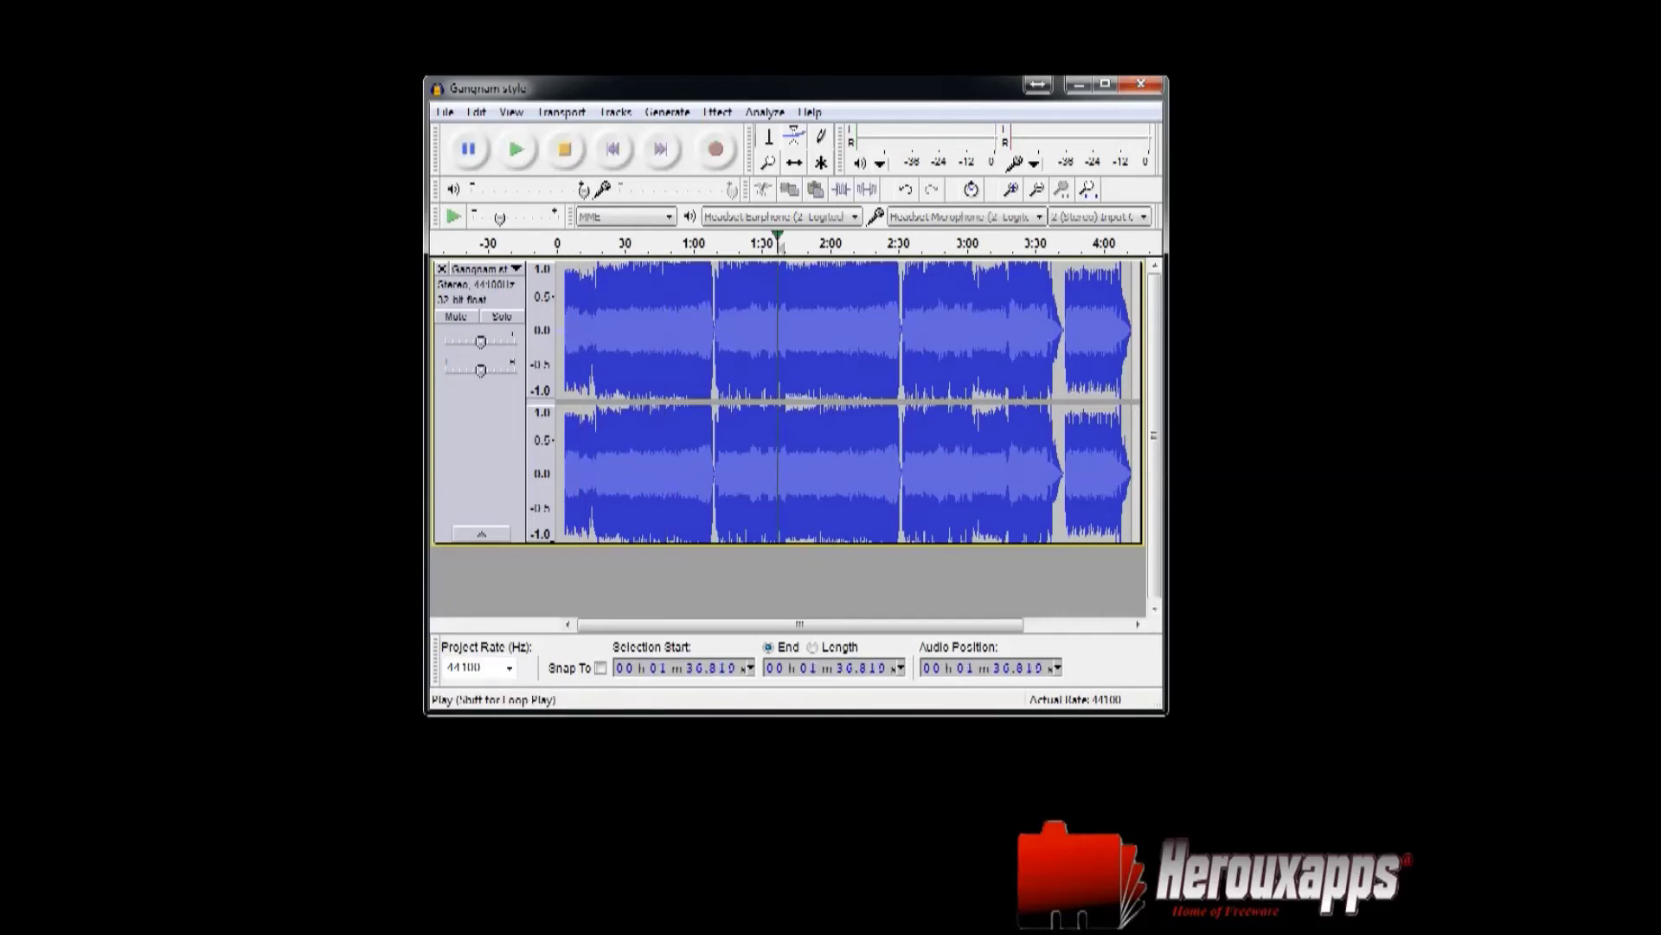
key("space")
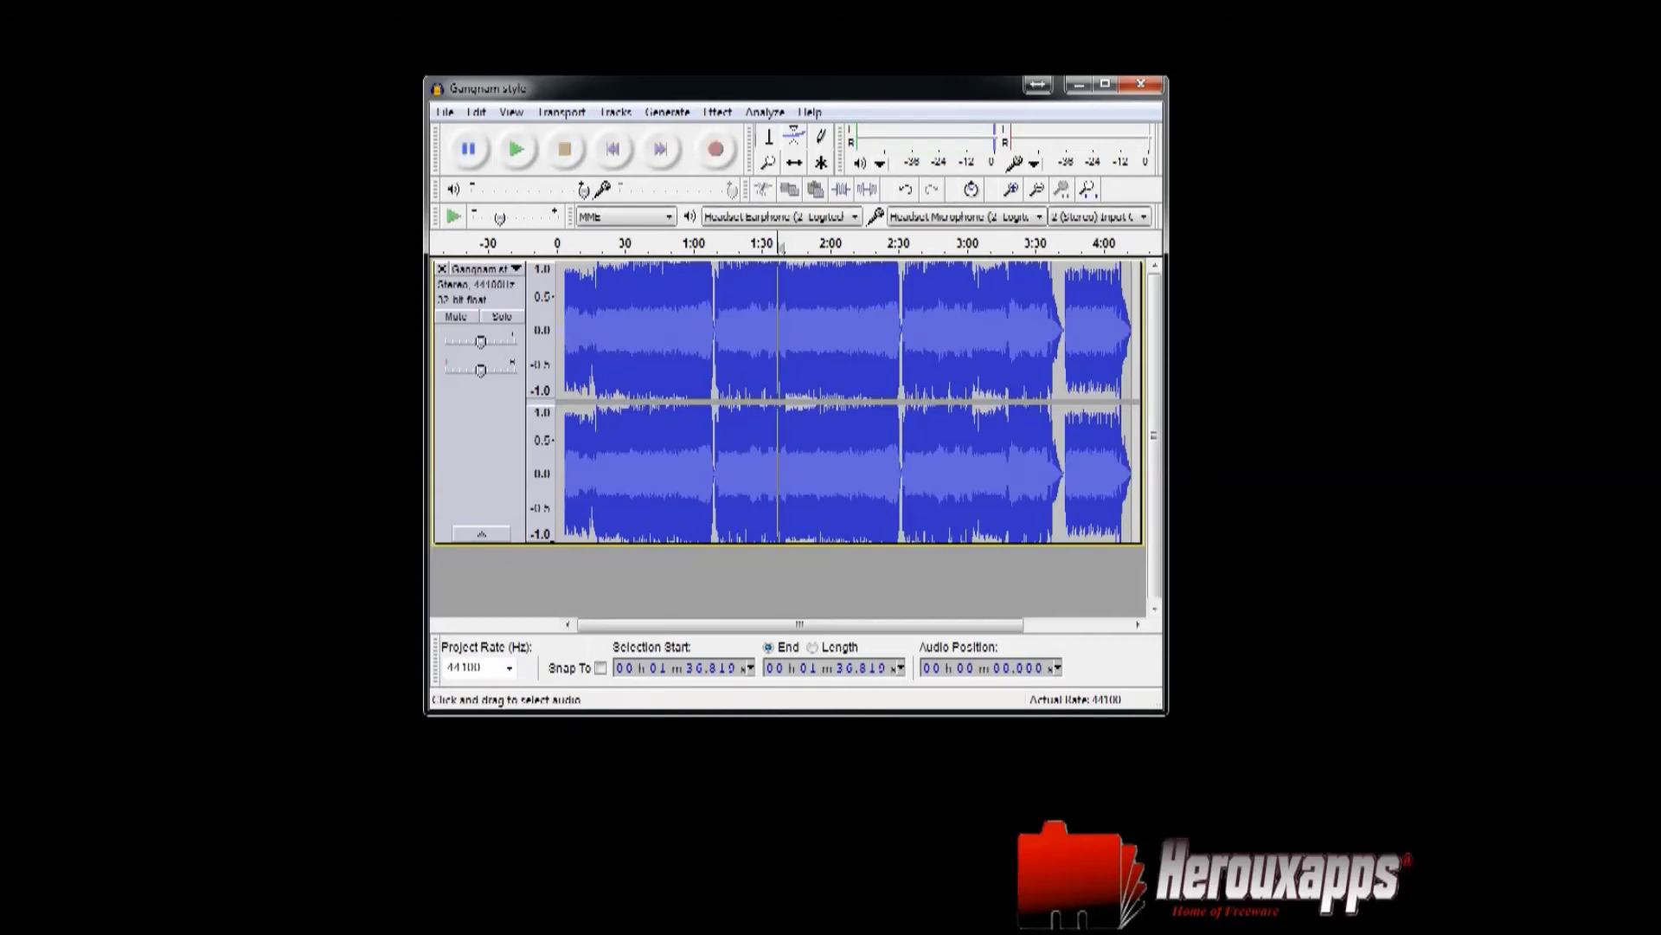
Select the Gangnam style audio from 8.802 s to 30.177 s
left_click(576, 390)
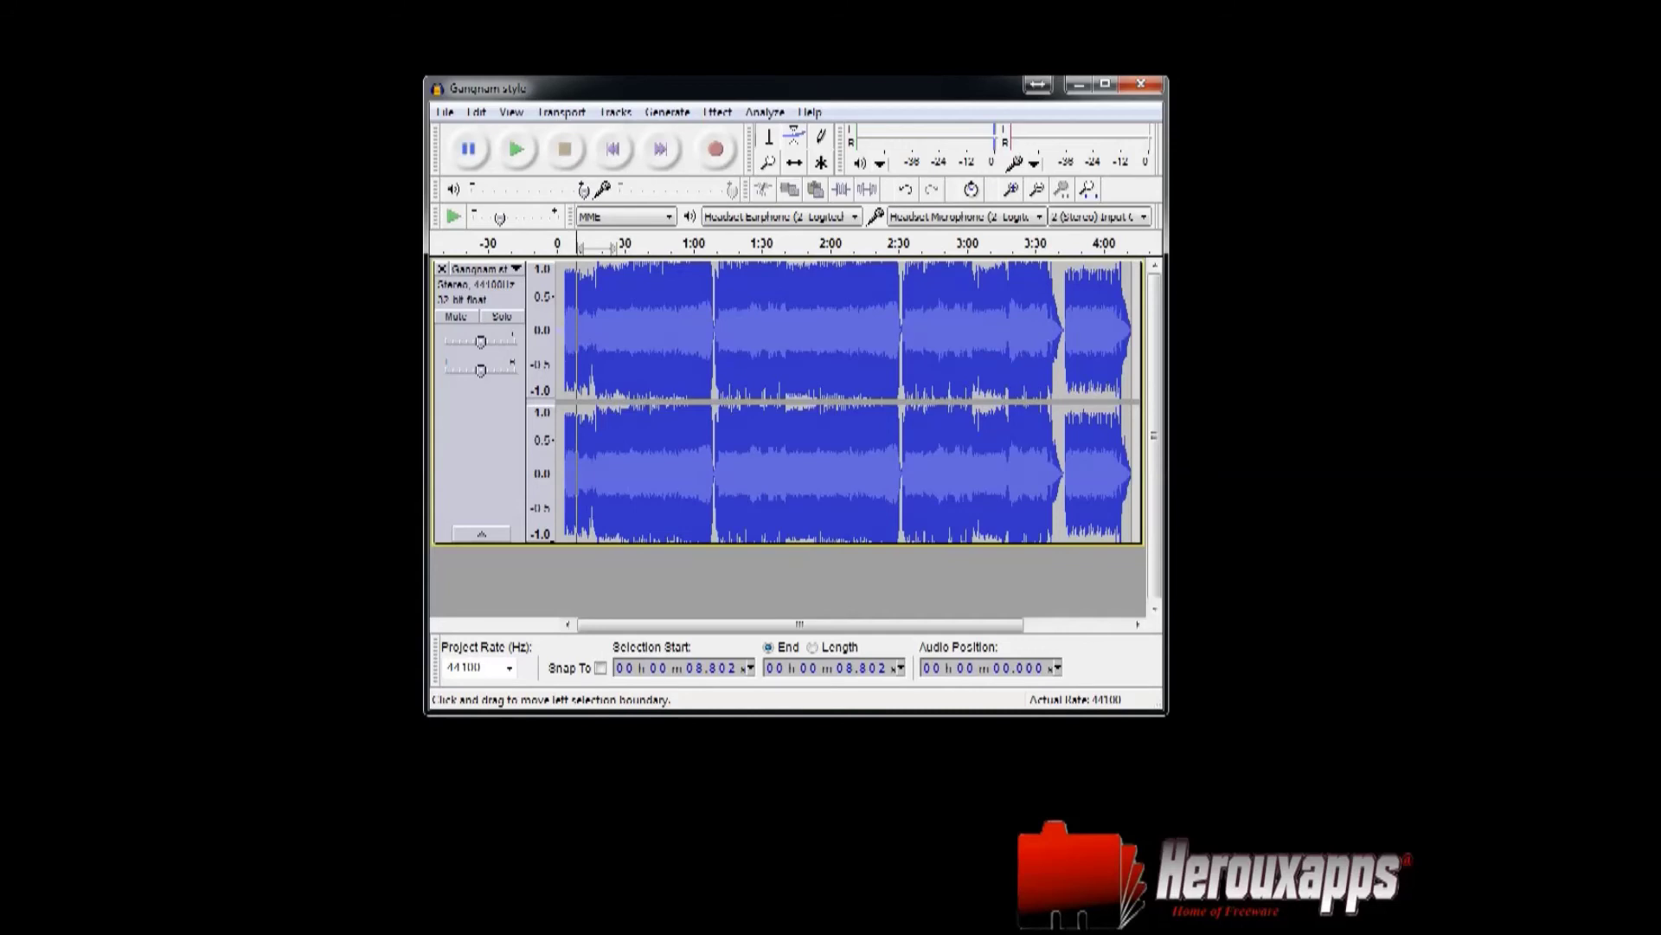
left_click_drag(578, 248, 602, 248)
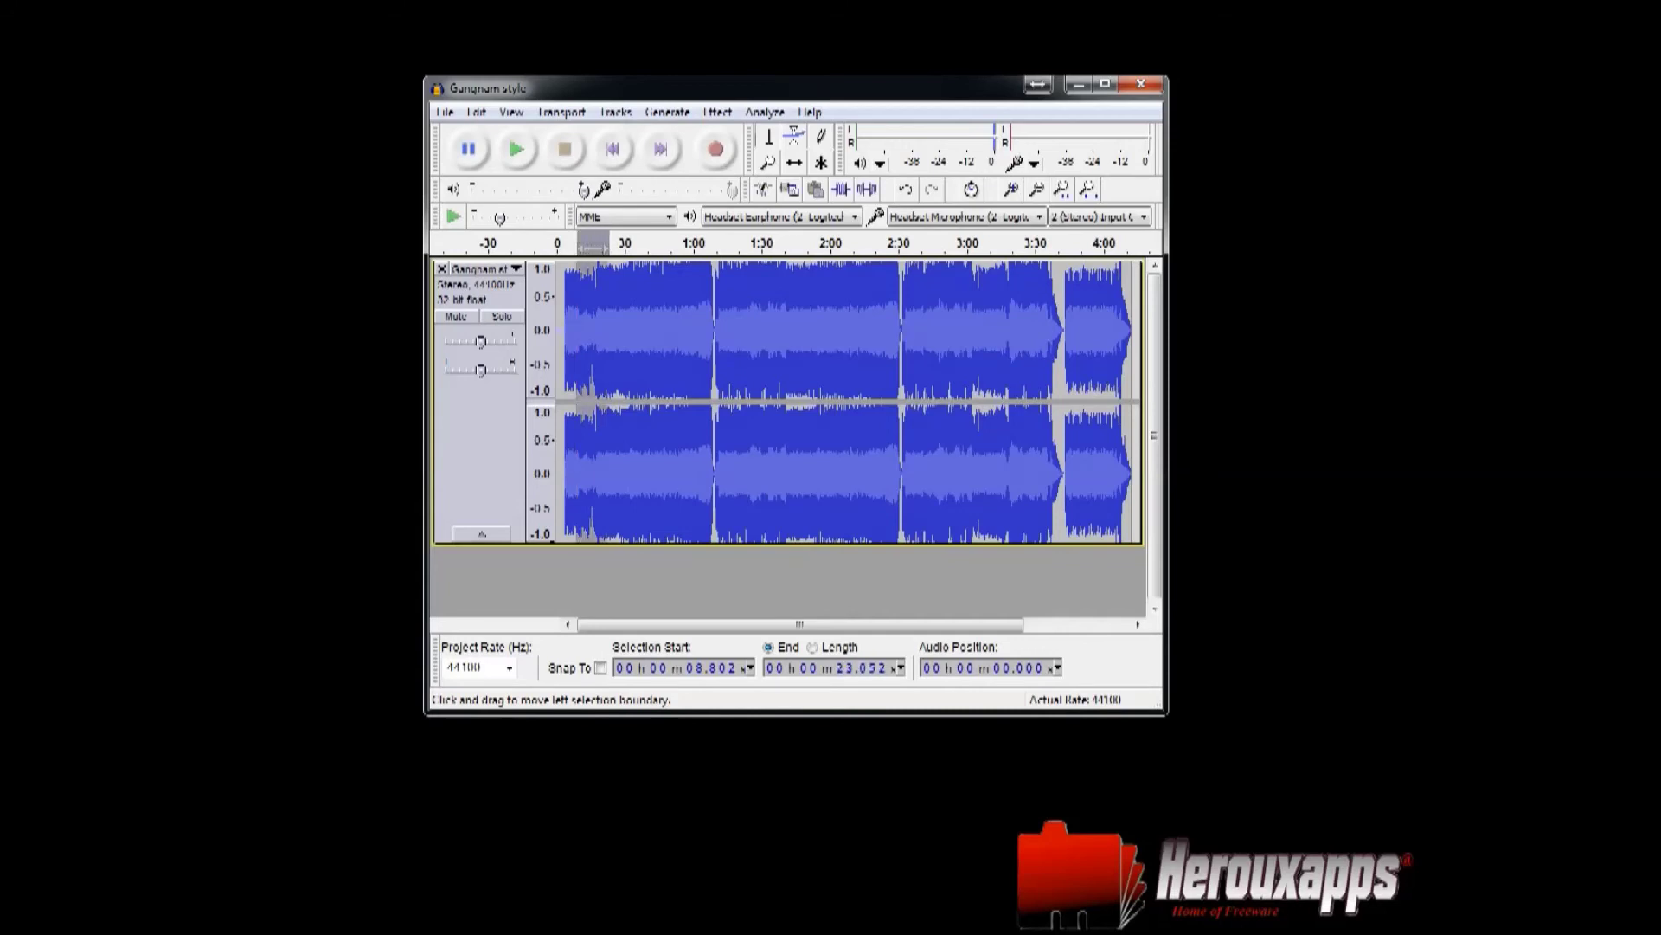
left_click_drag(609, 390, 626, 395)
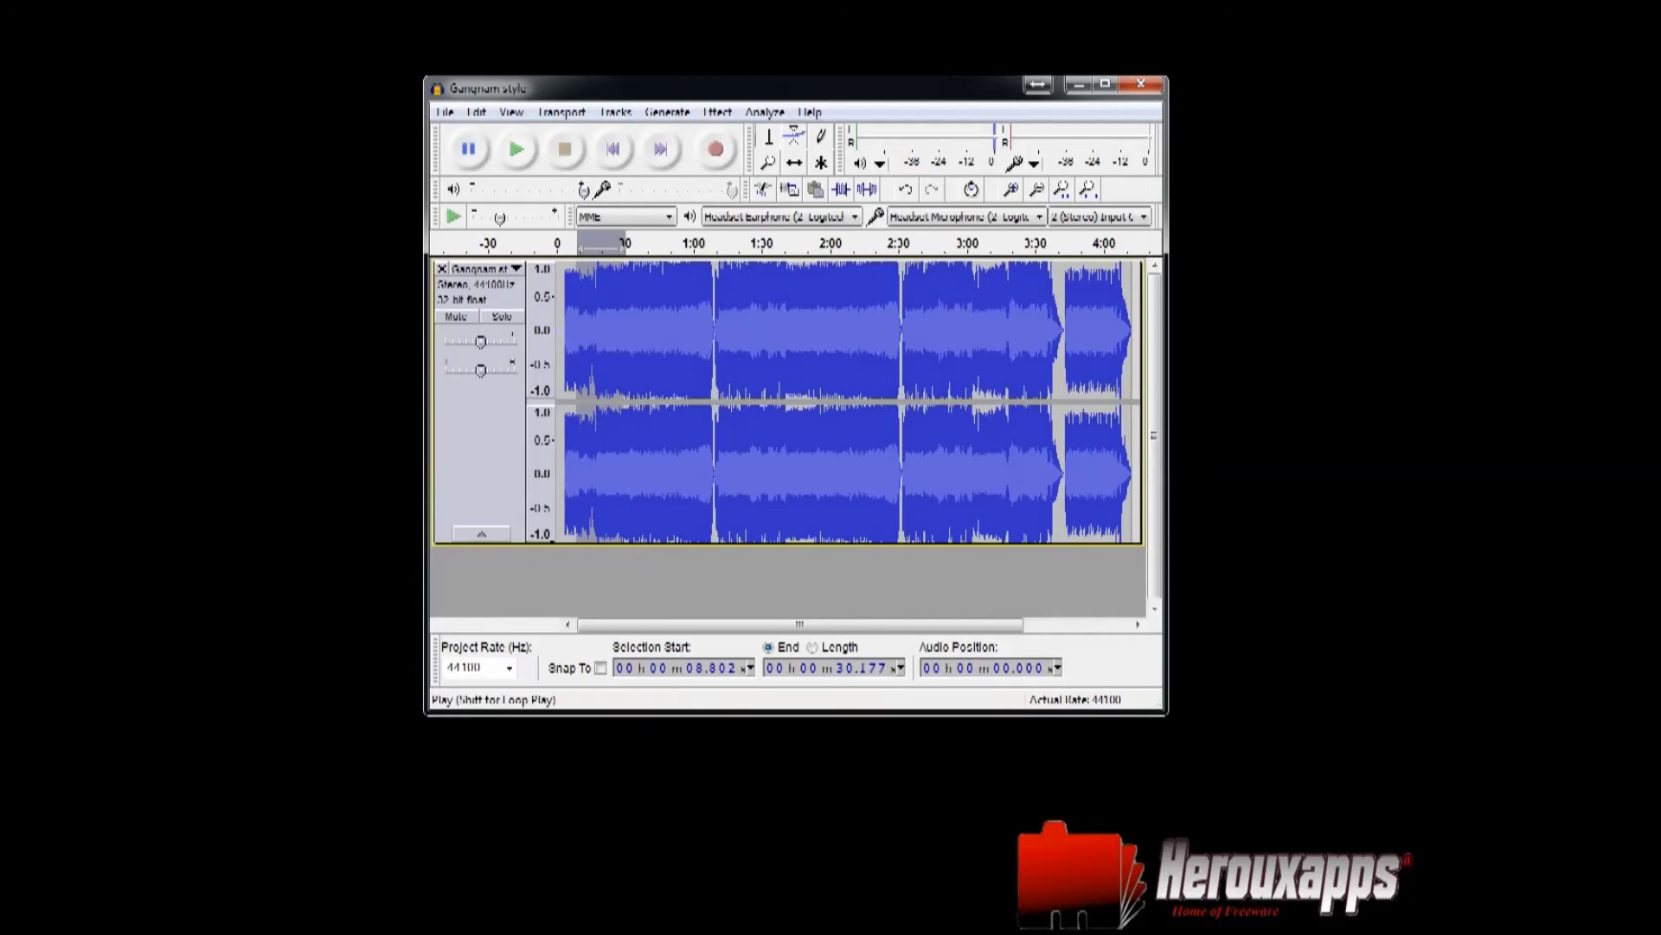
Play back the selected section to audition it, then stop playback
left_click(516, 151)
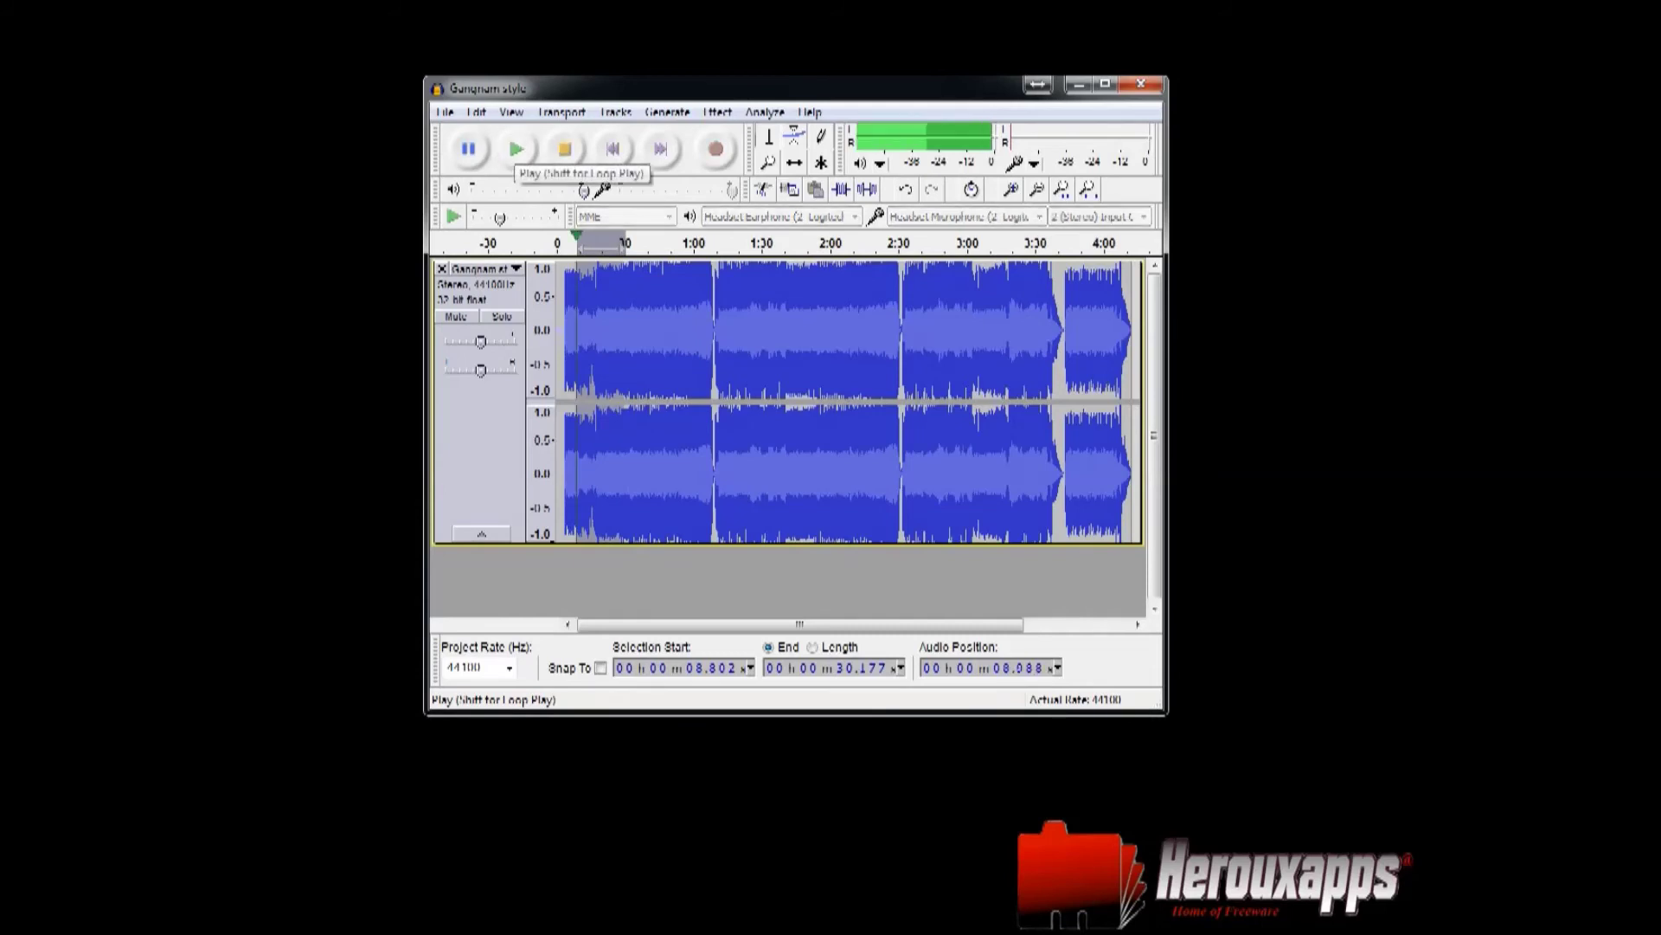
left_click(564, 151)
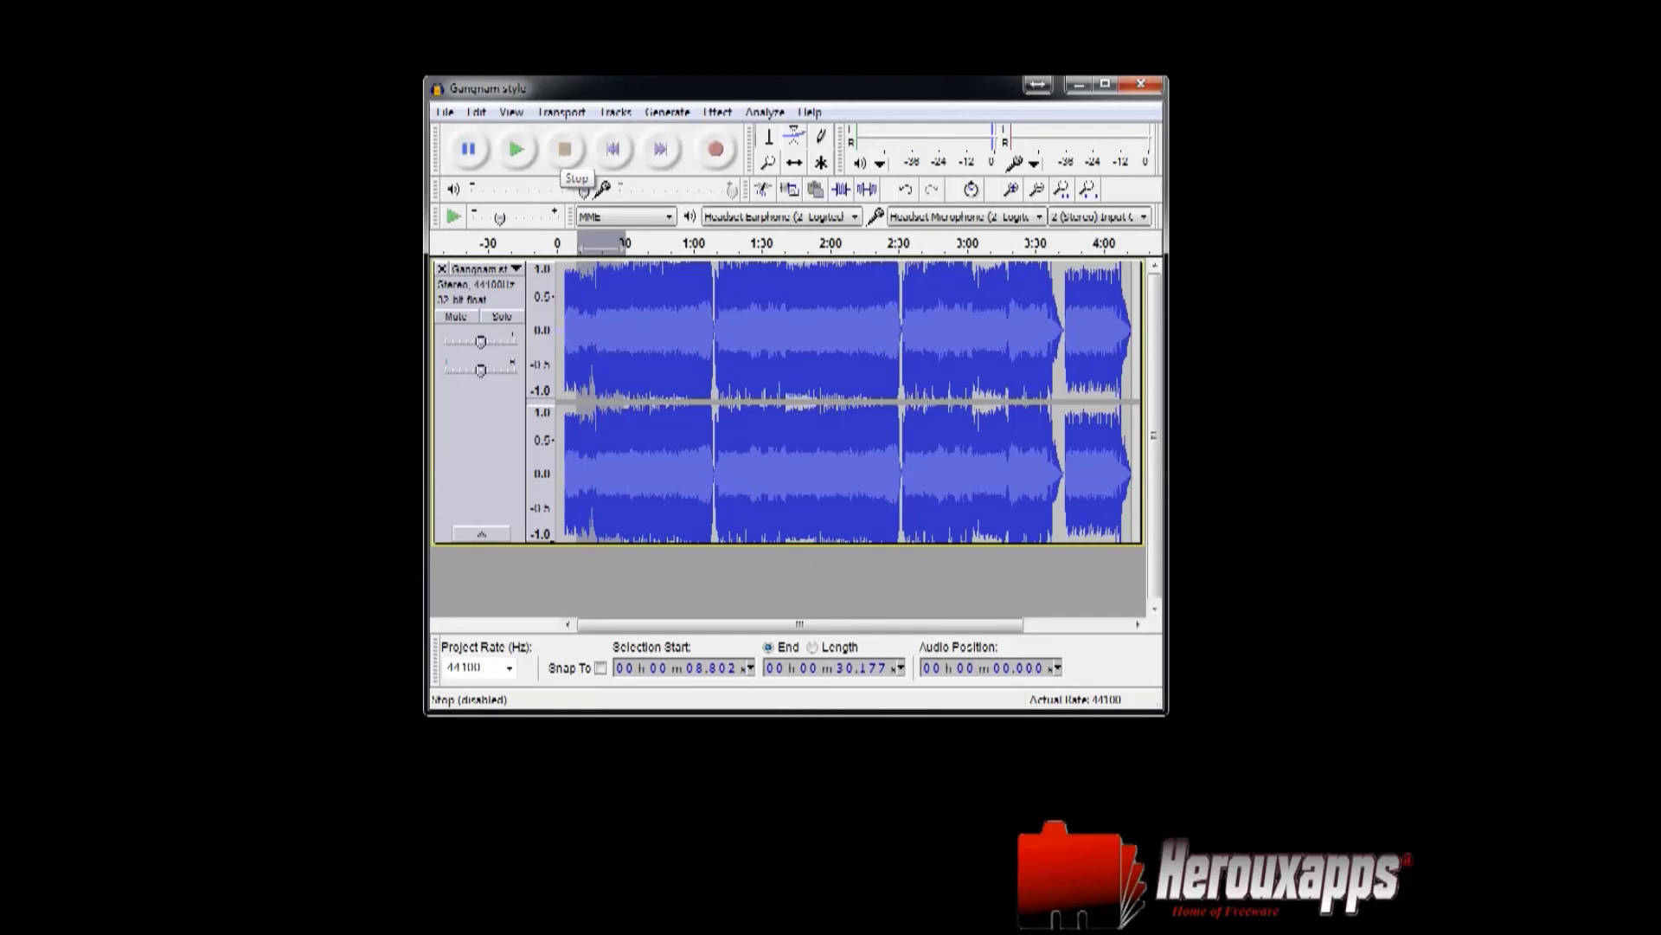
left_click(445, 113)
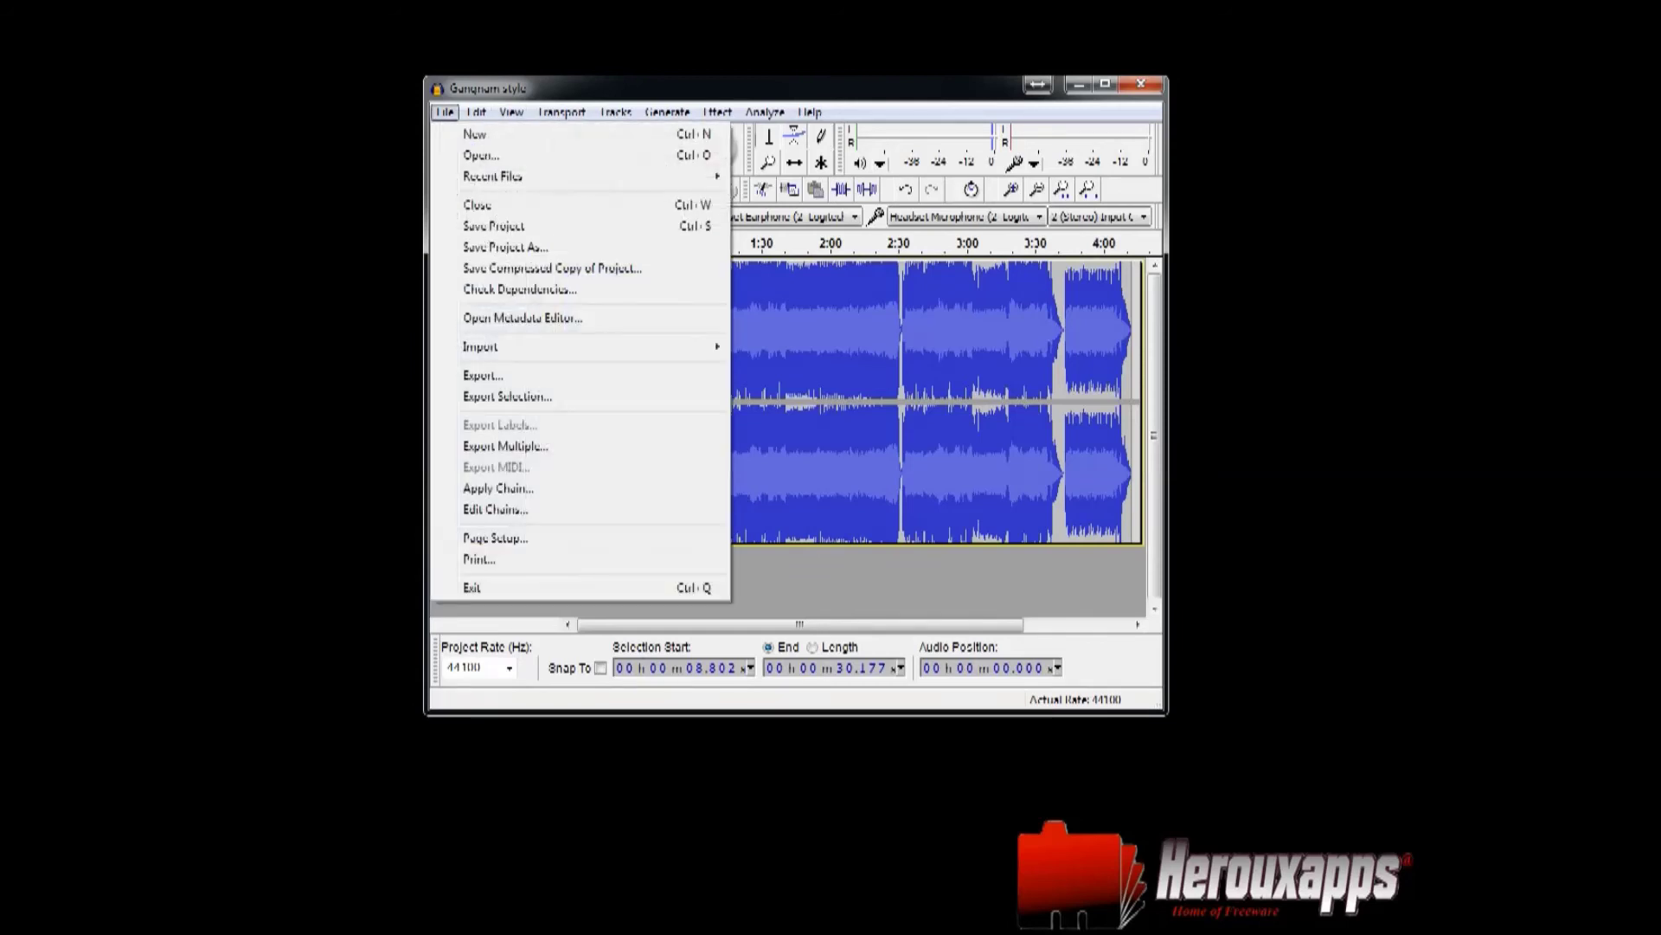
Export the selection as MP3 'Gangnam style' on the Desktop, replacing the existing file
left_click(507, 396)
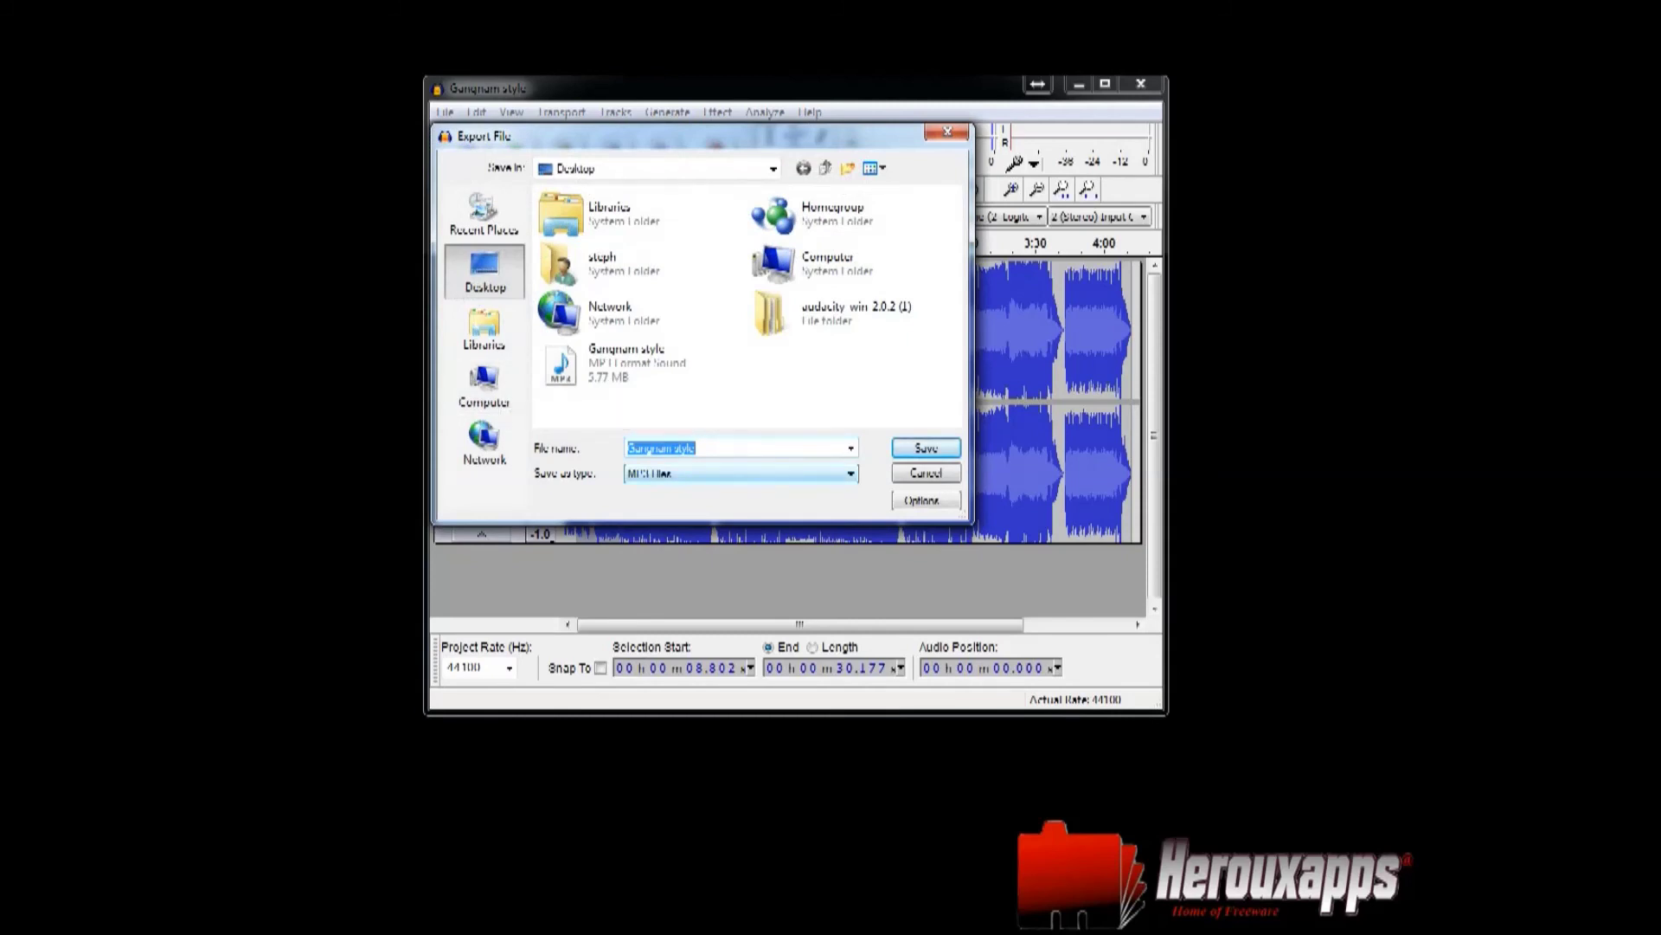
left_click(850, 473)
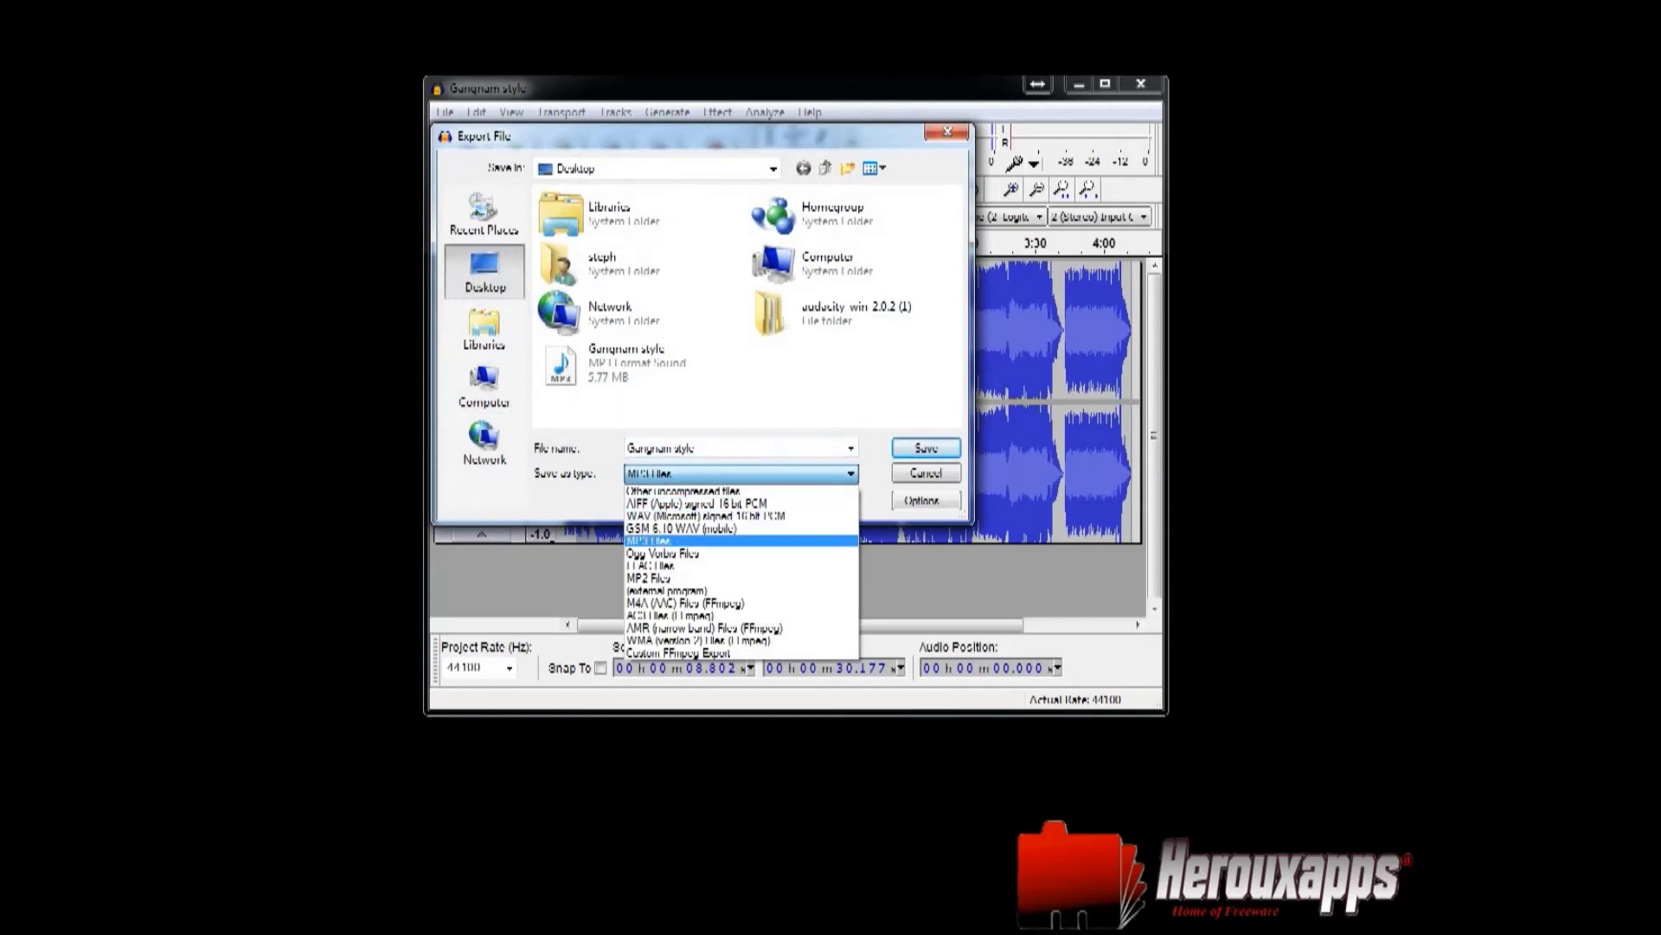
key("Return")
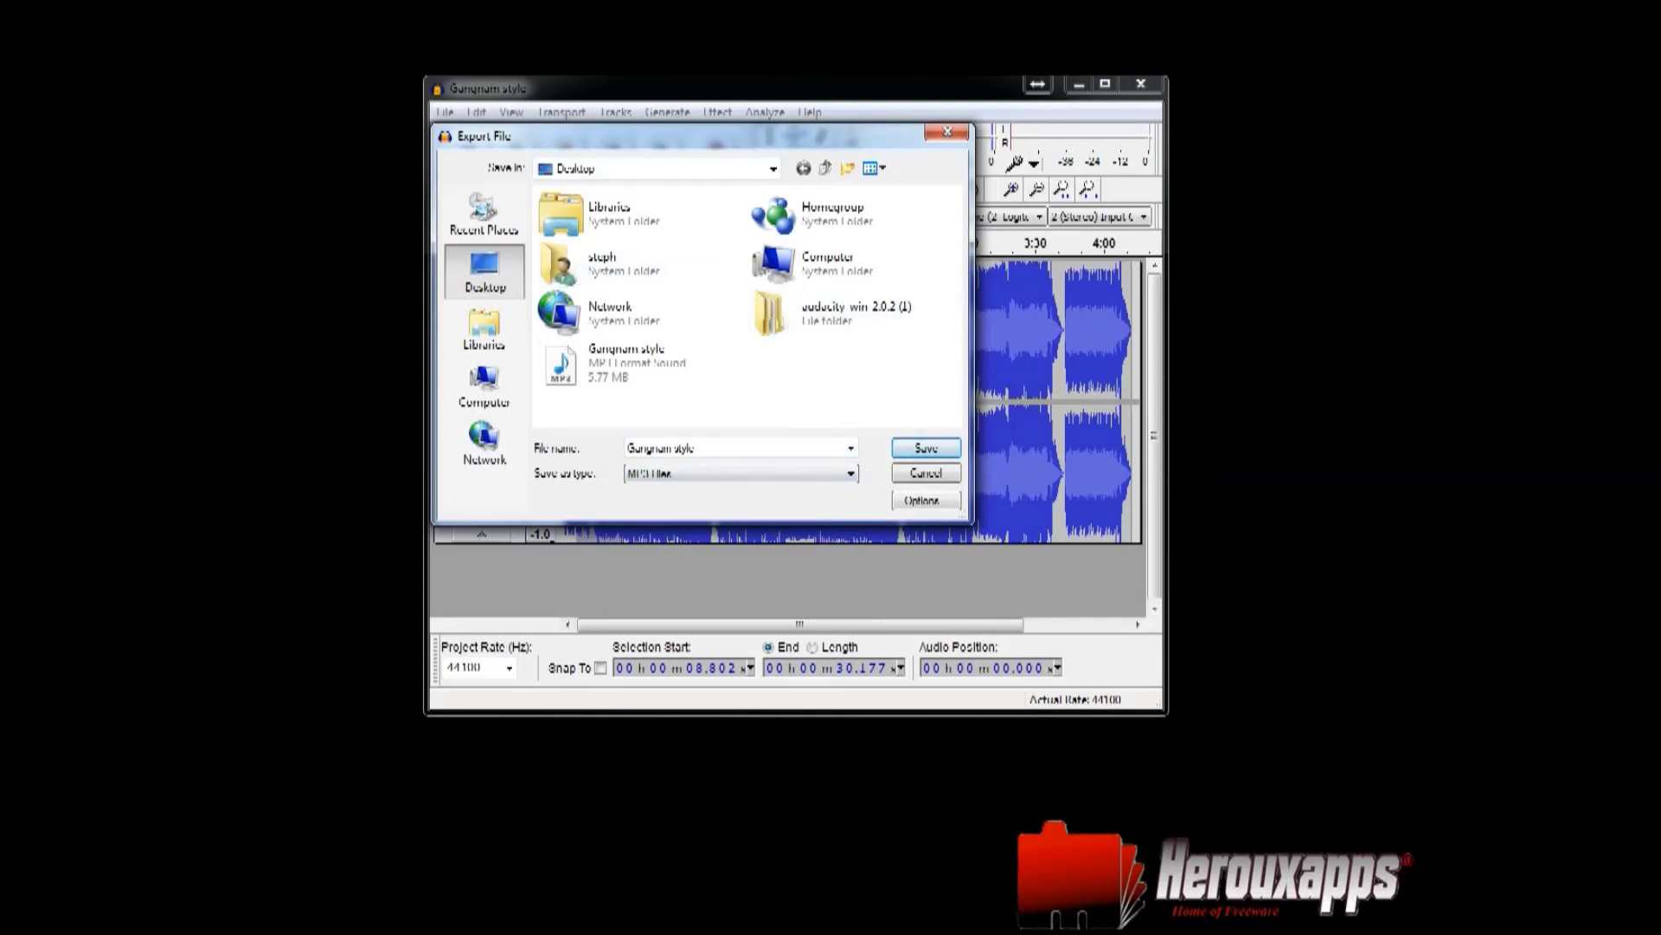
key("Return")
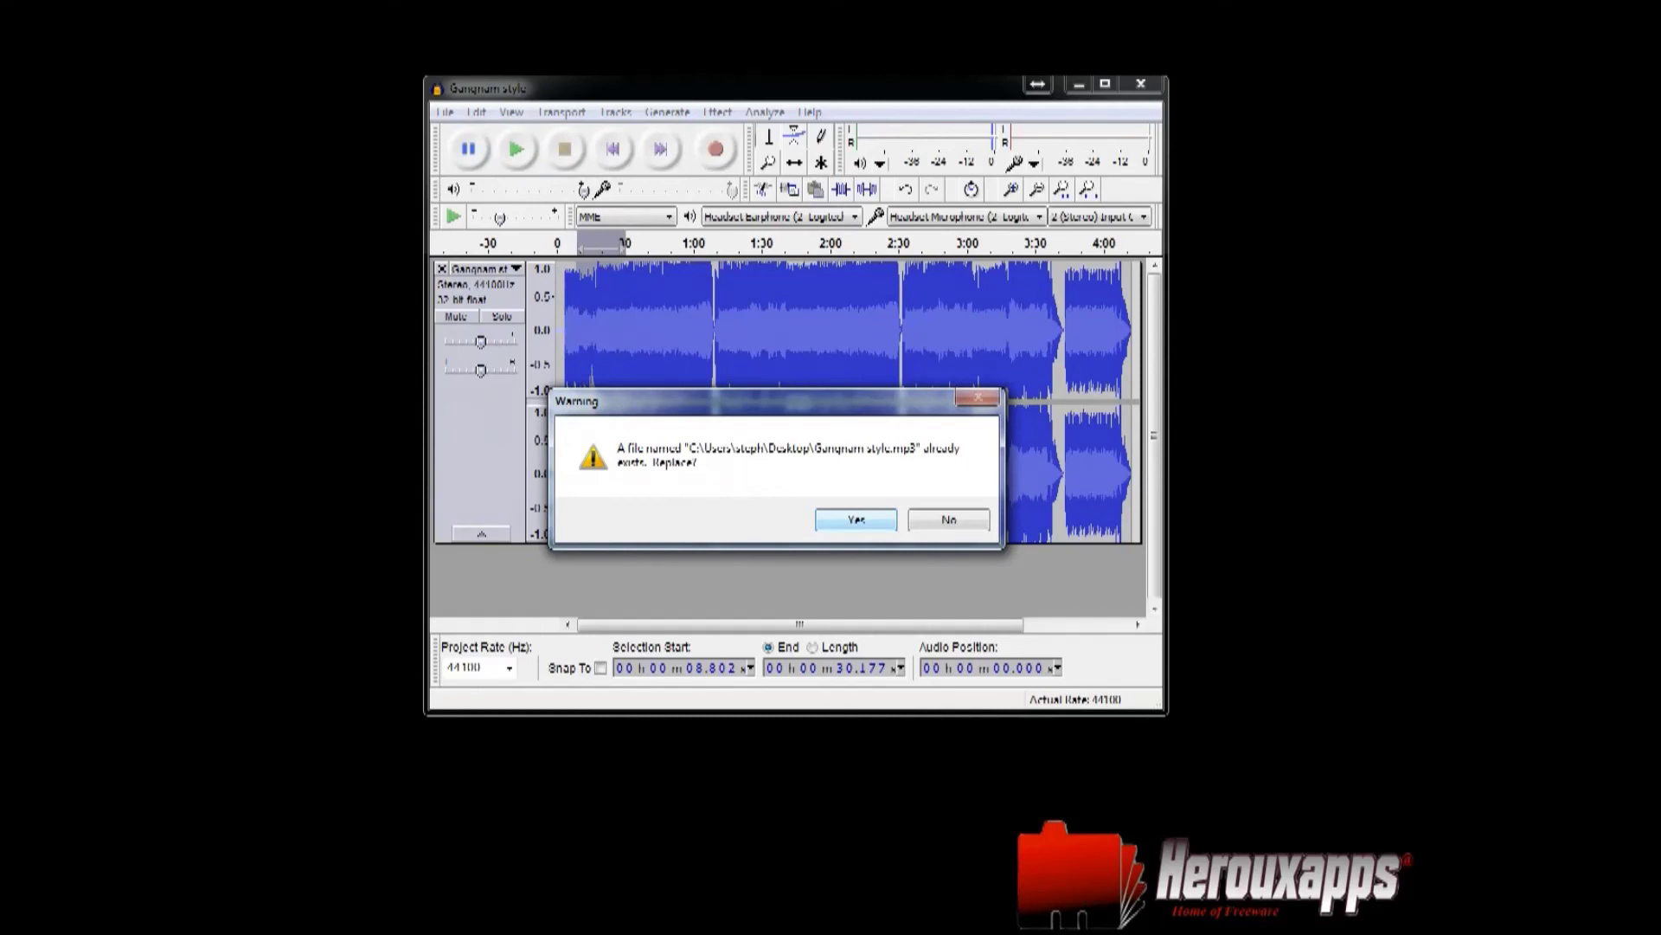
key("Return")
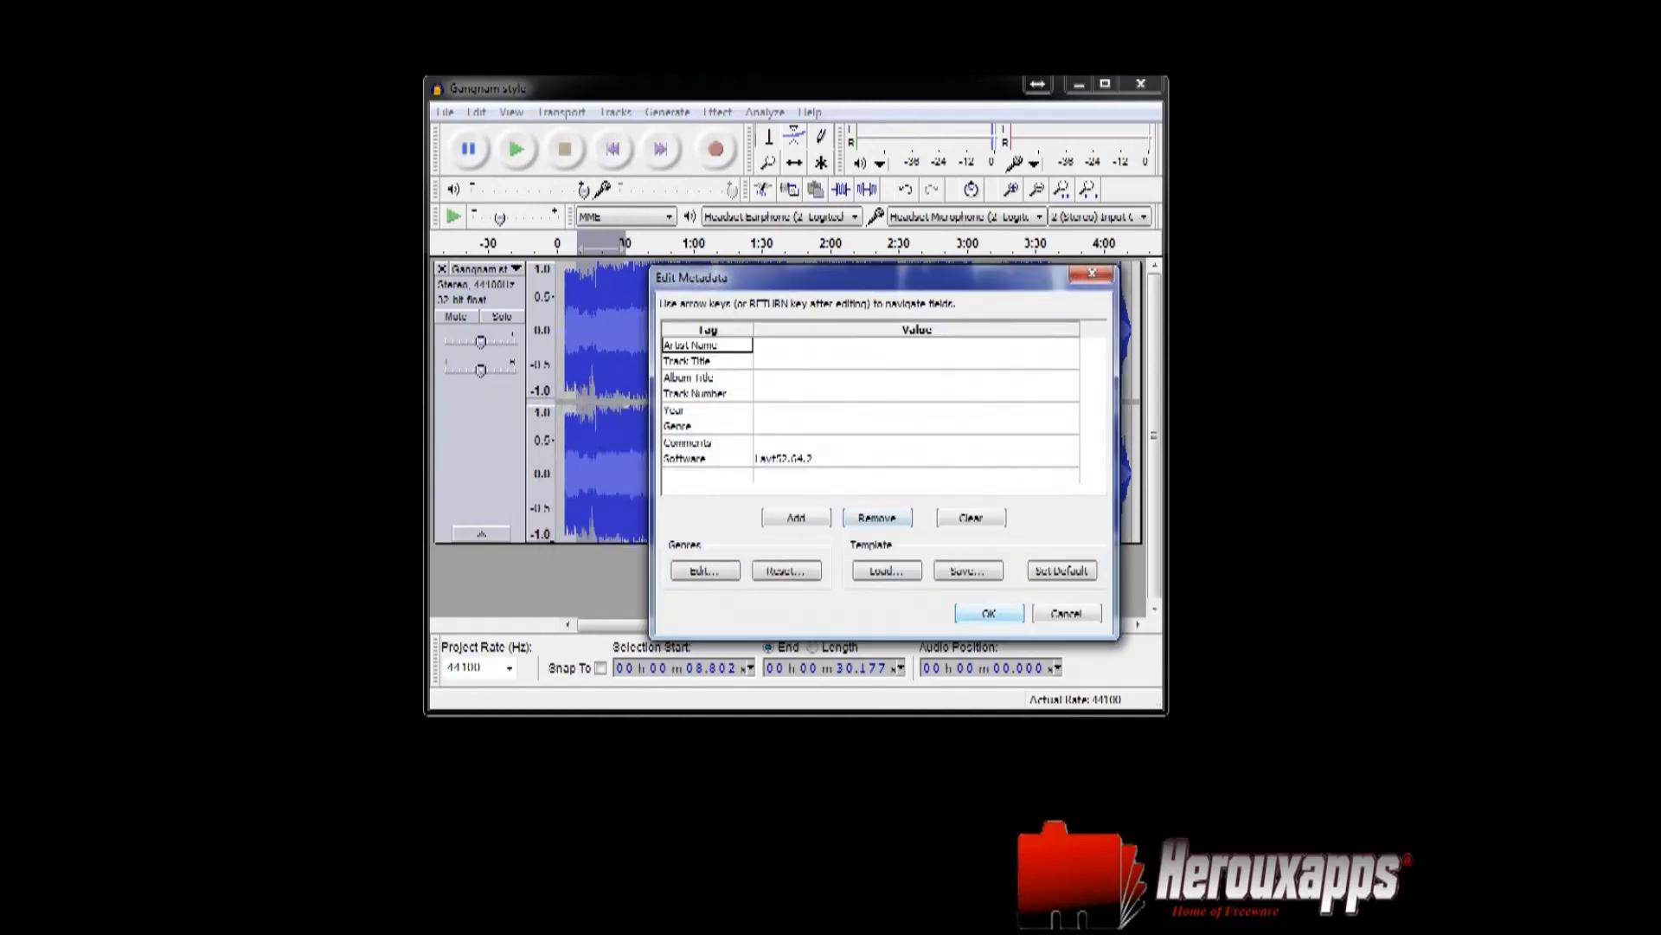
key("Return")
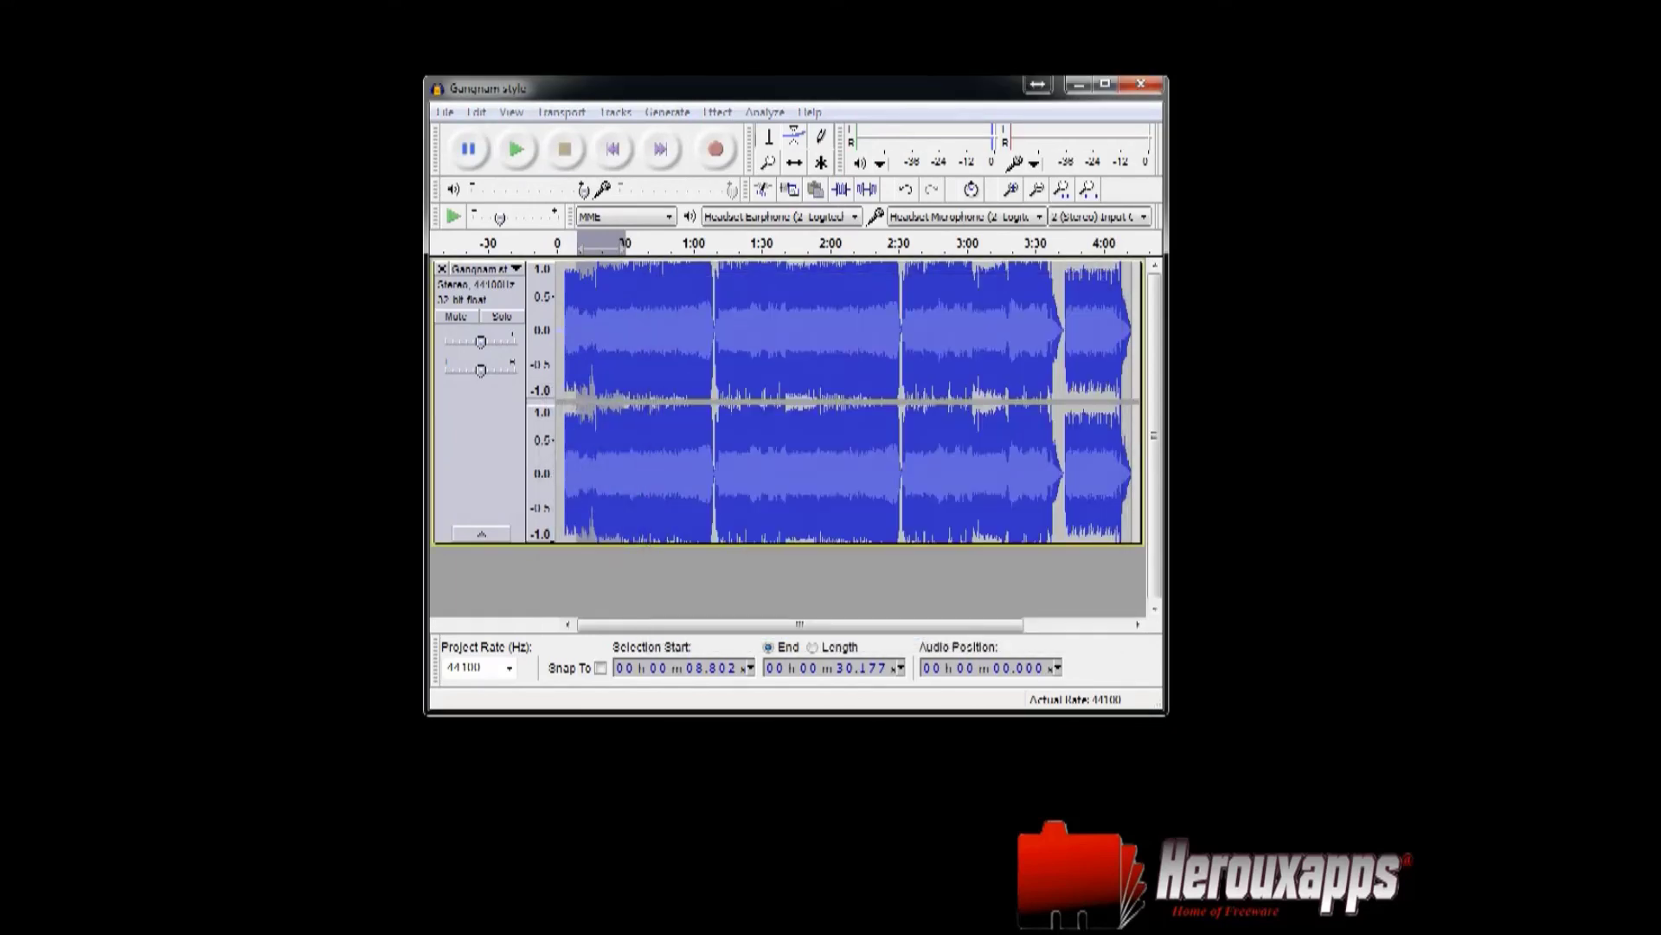